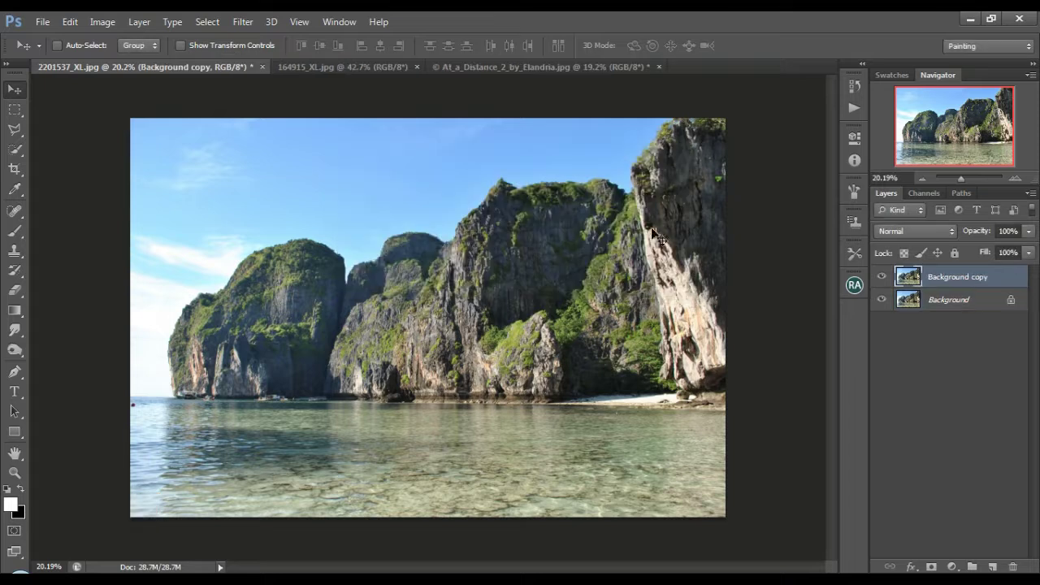
Duplicate the Blue channel and leave only the copy visible.
left_click(924, 194)
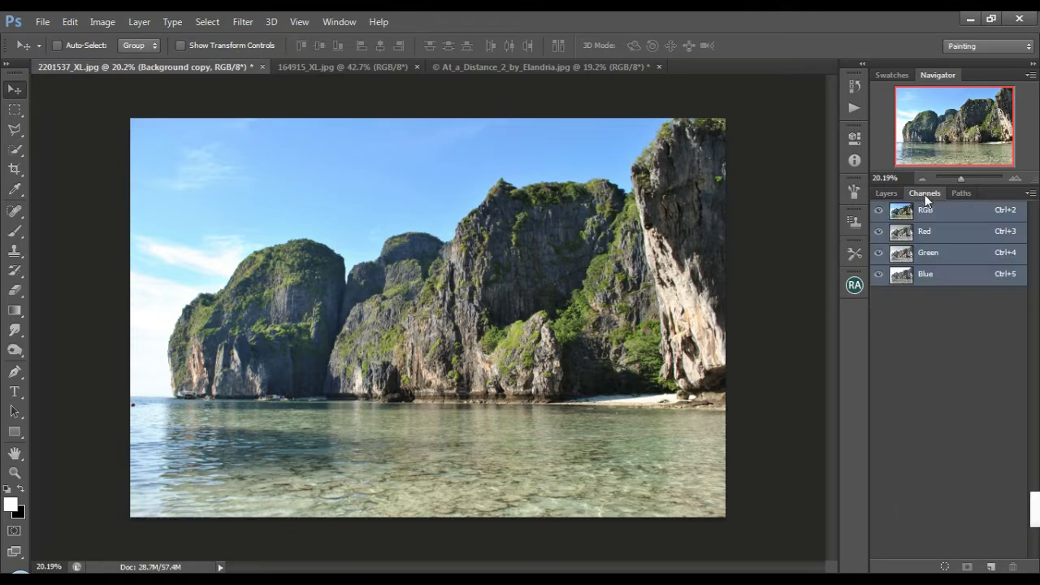
left_click(942, 276)
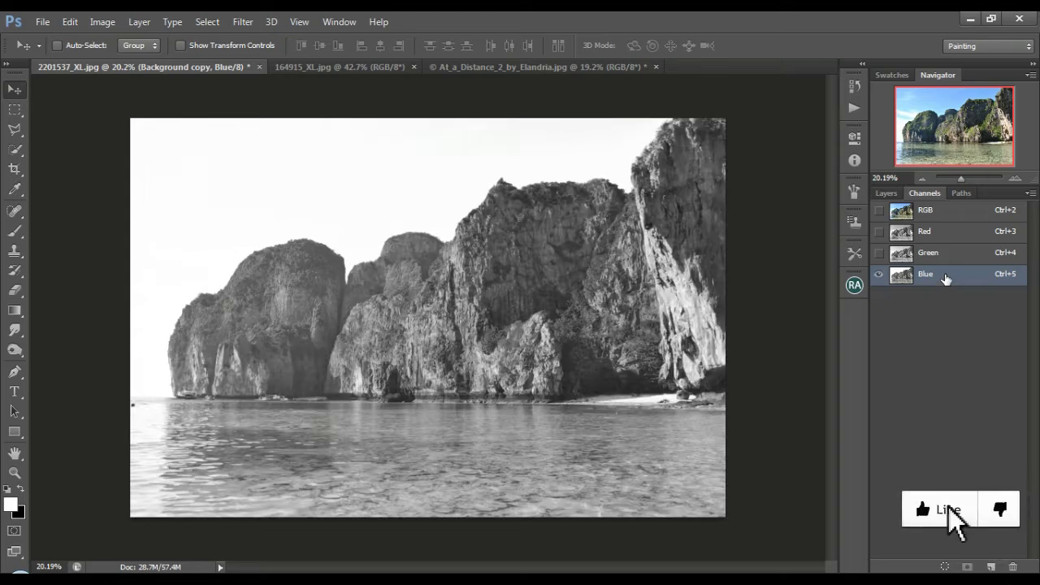
right_click(945, 276)
left_click(935, 286)
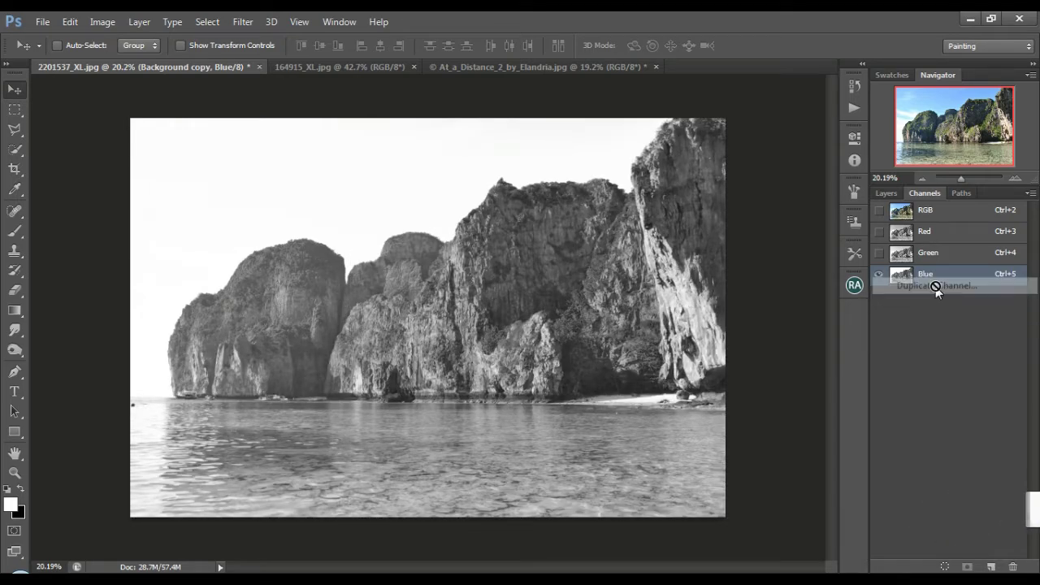
left_click(657, 176)
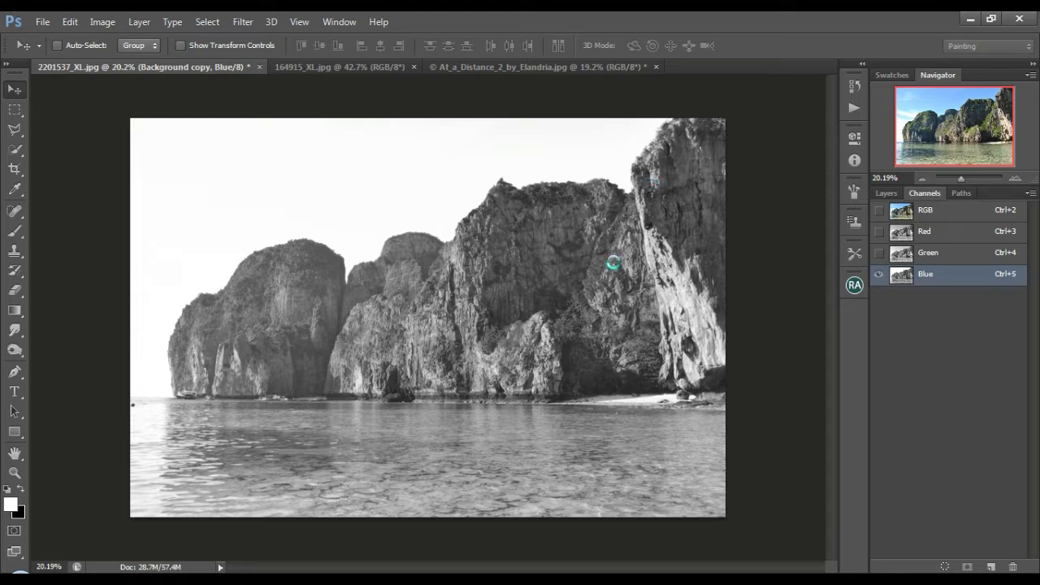
left_click(879, 298)
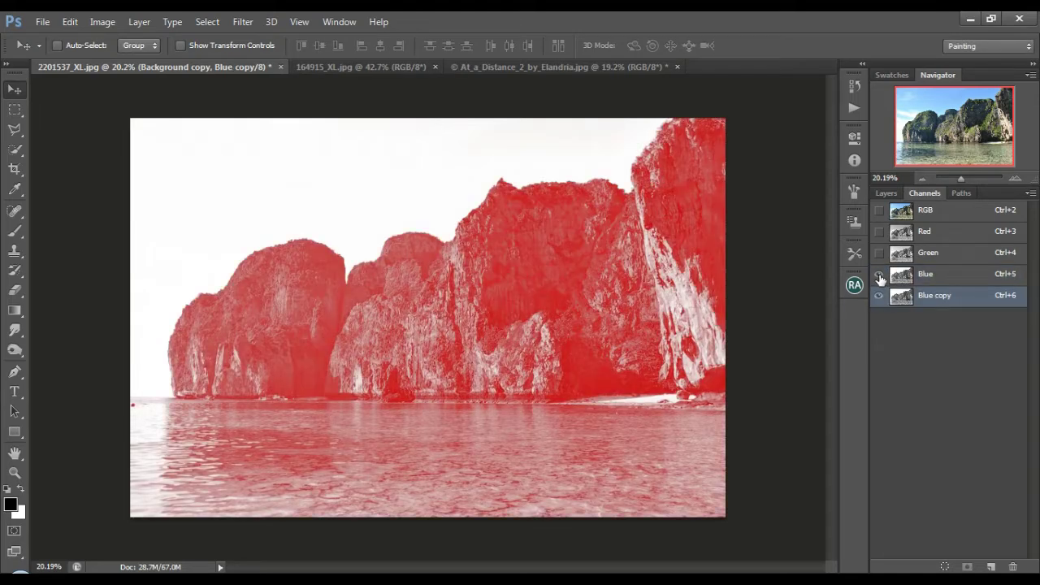
left_click(879, 276)
Apply Levels to the Blue copy channel with input black about 222 and input white about 224, separating sky from cliffs.
left_click(103, 22)
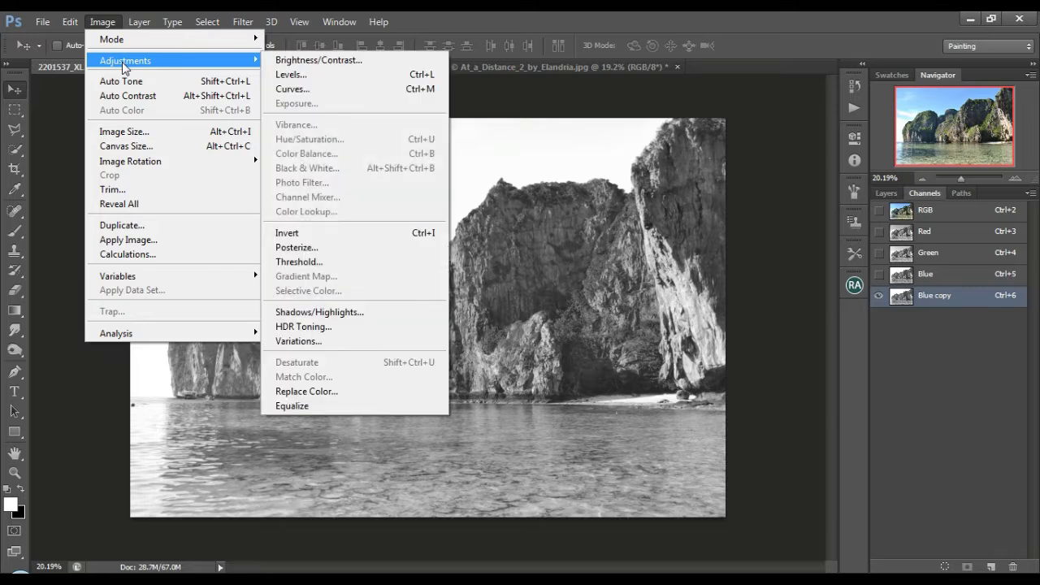
mouse_move(162, 60)
left_click(320, 76)
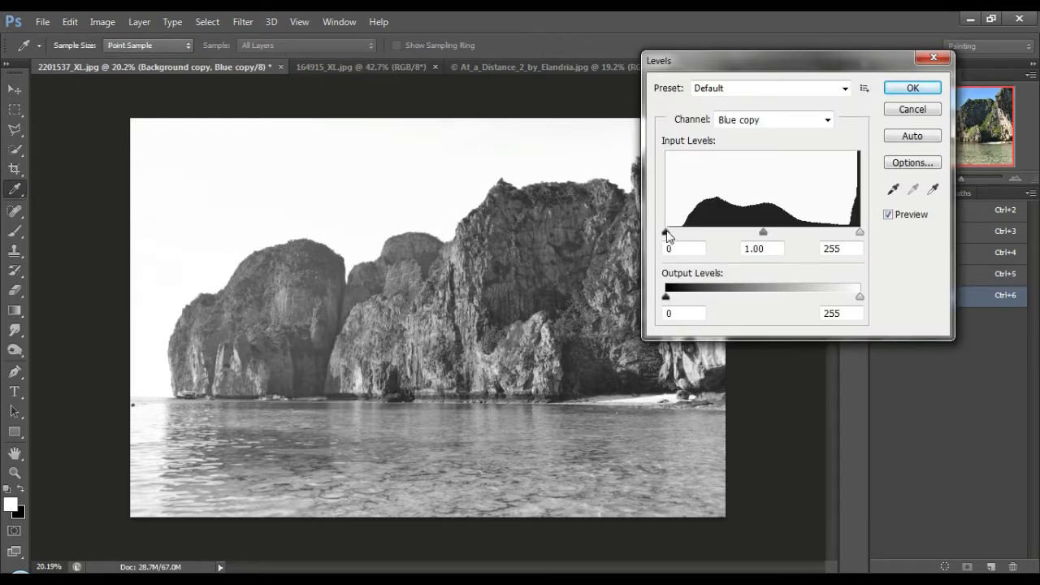
left_click_drag(740, 58, 821, 49)
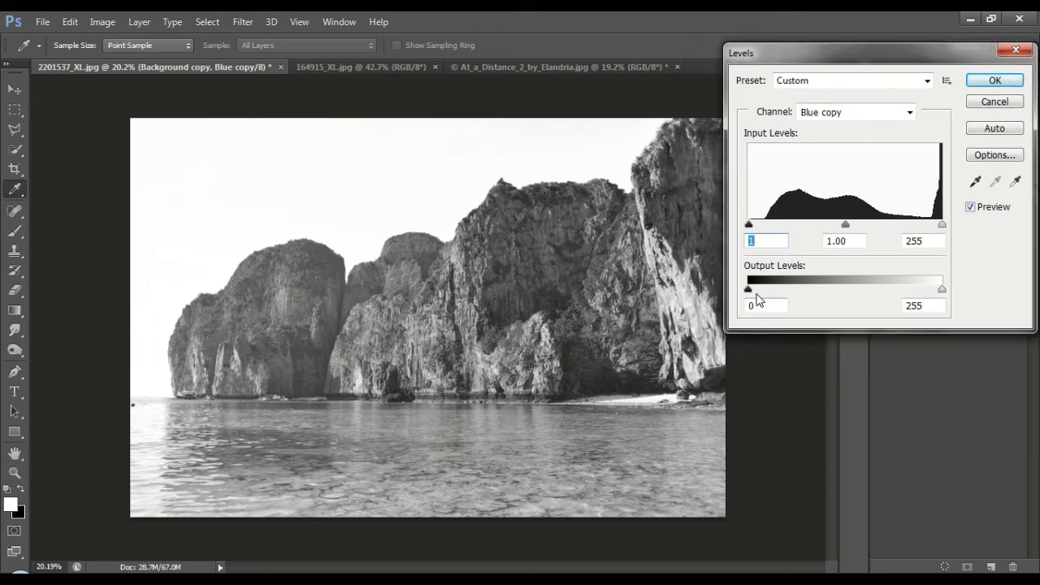
left_click_drag(749, 227, 918, 225)
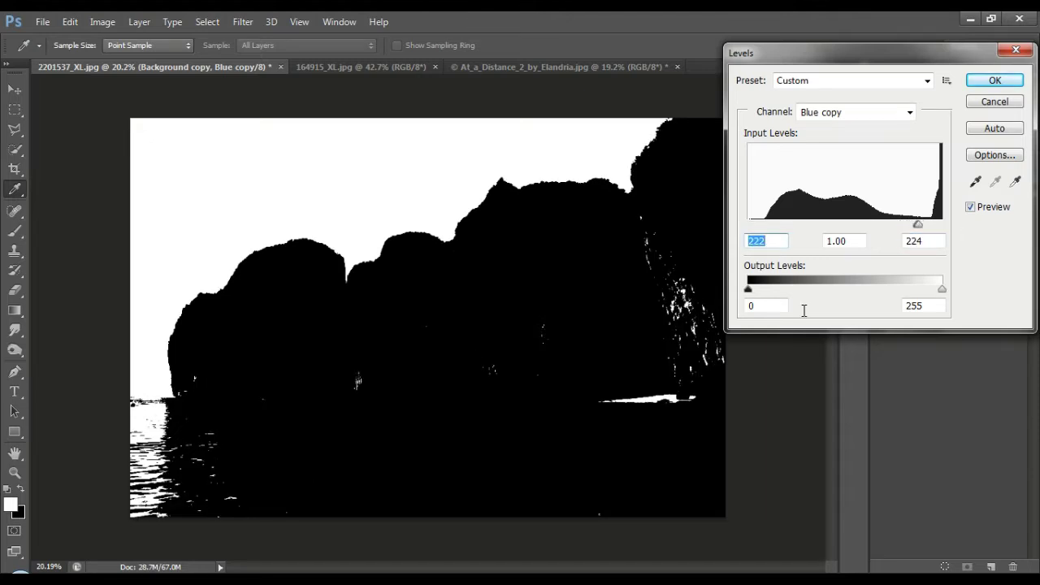
left_click(995, 80)
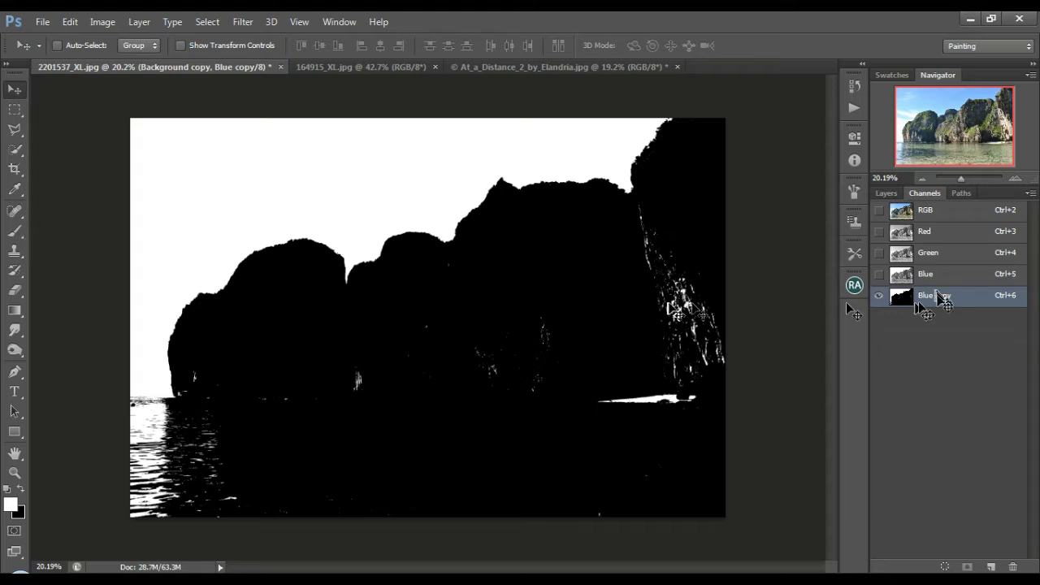
left_click(883, 544)
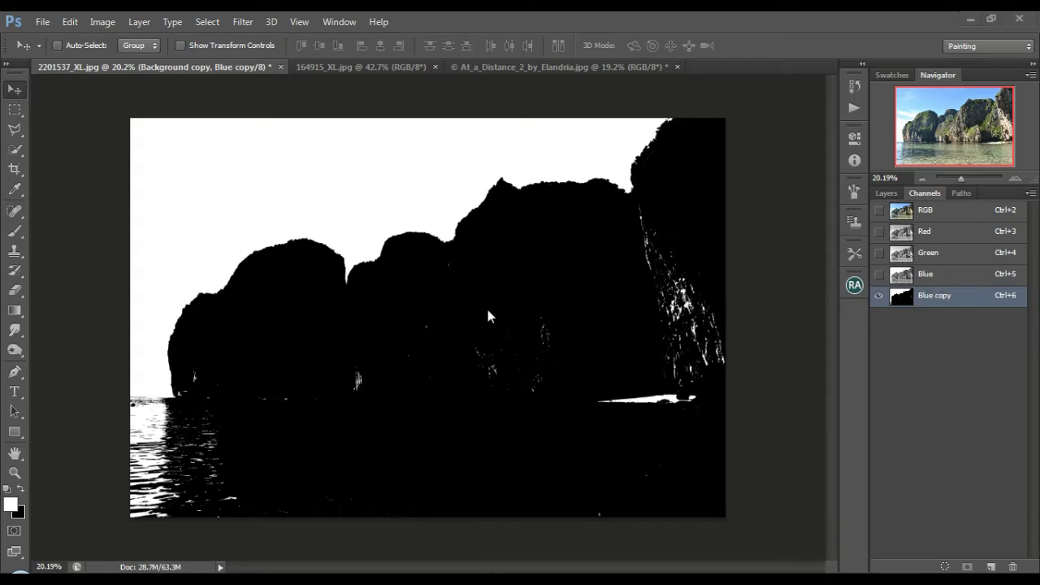
Paint out the white specks in the cliffs, beach and water in black with a hard round 162 px brush at 100% hardness.
left_click(15, 230)
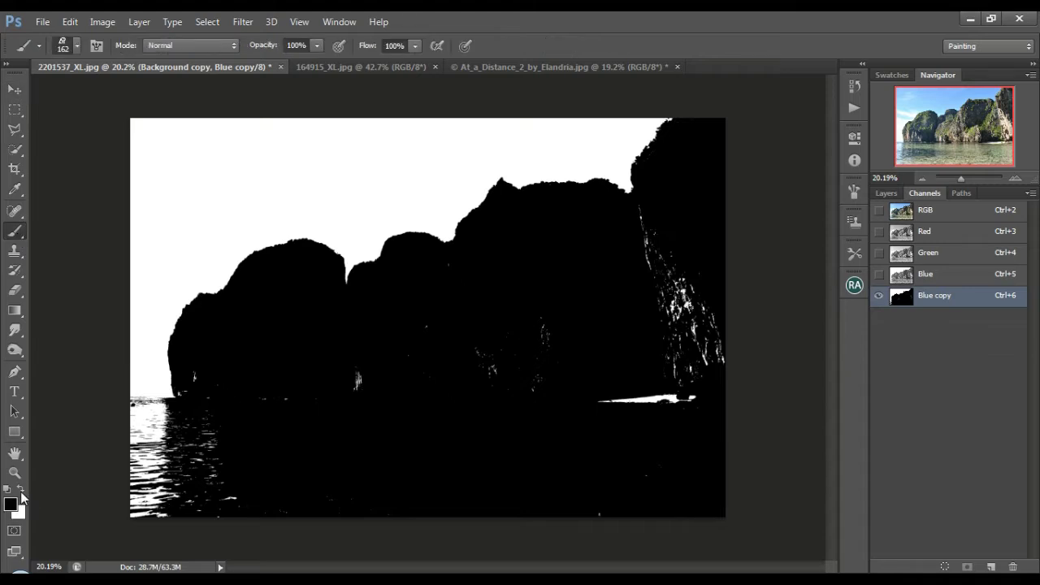
left_click(77, 45)
left_click(53, 166)
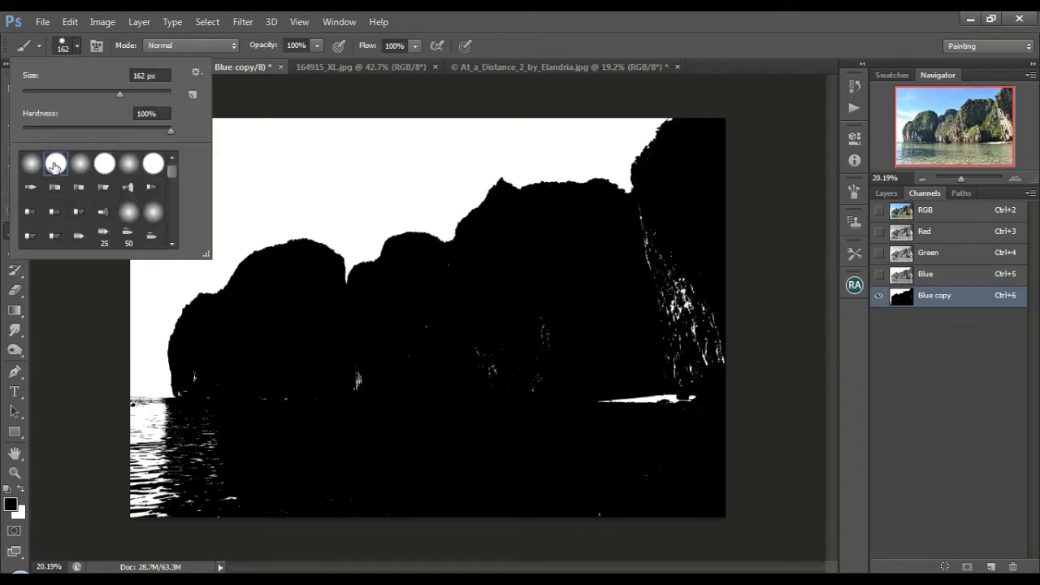
left_click(482, 352)
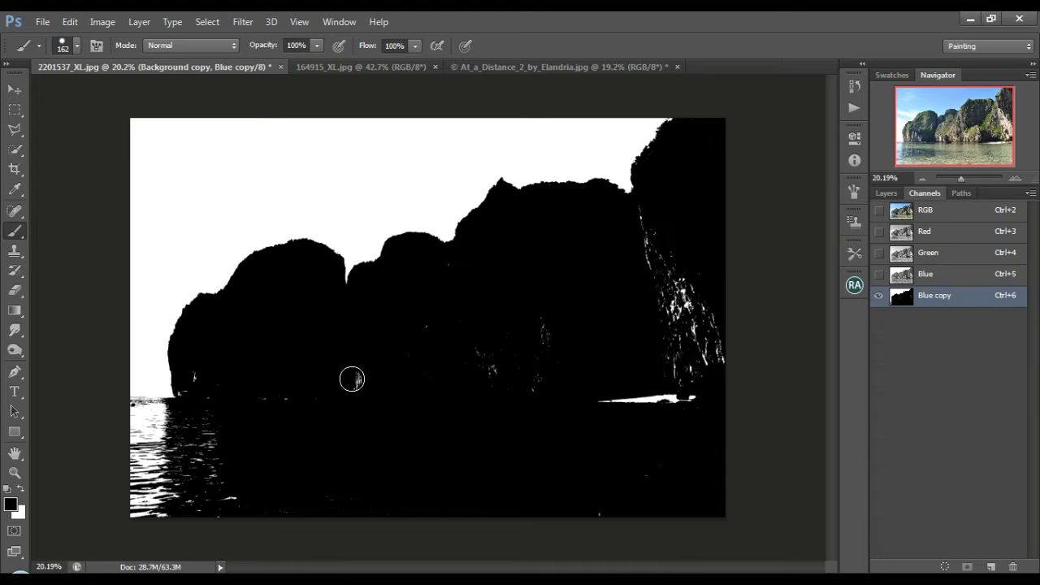
left_click(351, 378)
left_click_drag(195, 371, 186, 401)
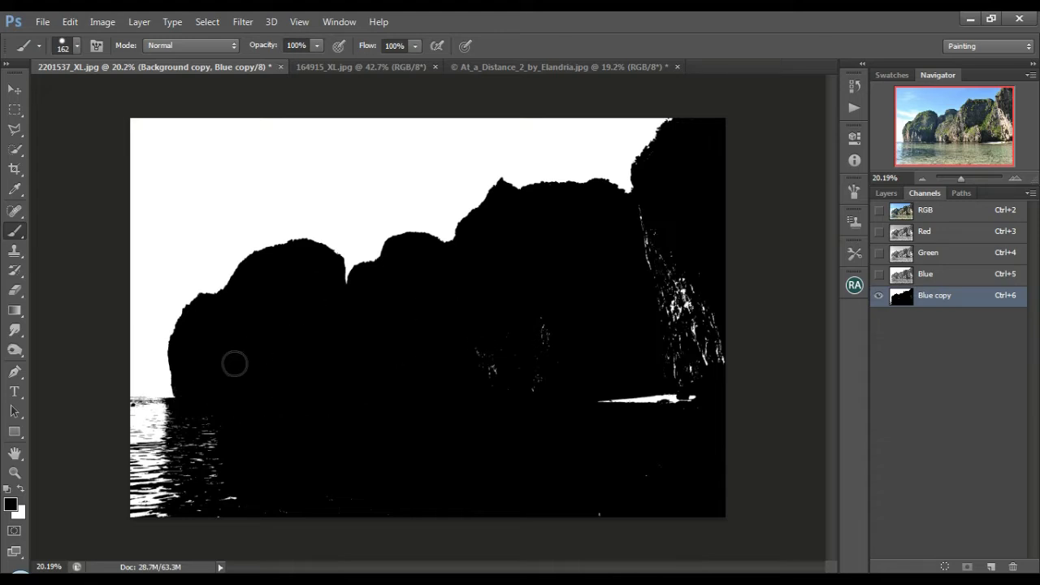
mouse_move(526, 394)
left_mouse_down()
mouse_move(498, 336)
mouse_move(627, 404)
mouse_move(718, 334)
mouse_move(648, 207)
mouse_move(638, 224)
mouse_move(673, 250)
mouse_move(660, 323)
mouse_move(686, 313)
left_mouse_up()
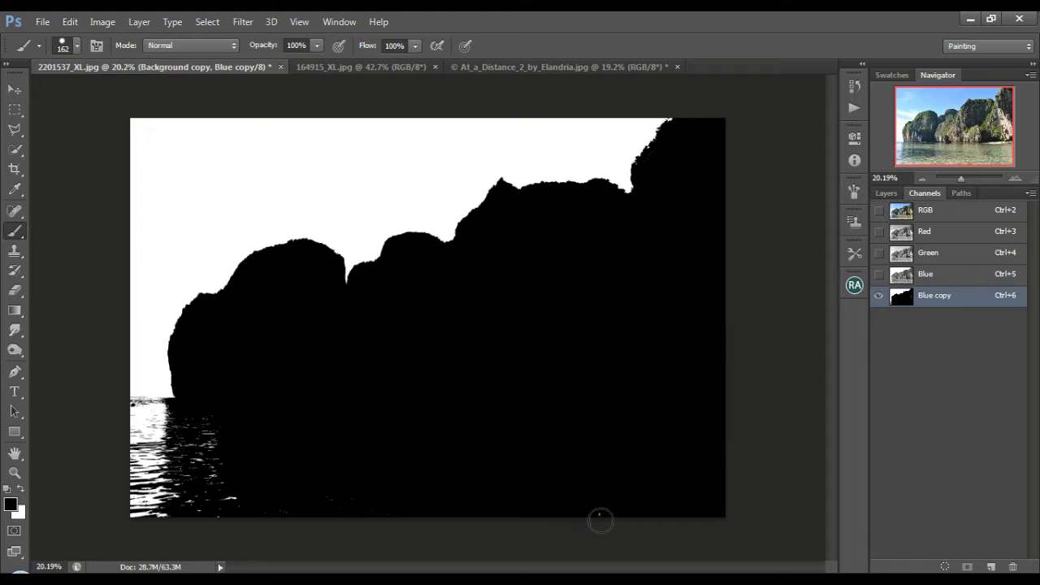
mouse_move(306, 503)
left_mouse_down()
mouse_move(154, 509)
mouse_move(165, 502)
mouse_move(87, 470)
mouse_move(197, 475)
mouse_move(176, 416)
mouse_move(144, 410)
mouse_move(193, 415)
mouse_move(151, 445)
left_mouse_up()
left_click(12, 91)
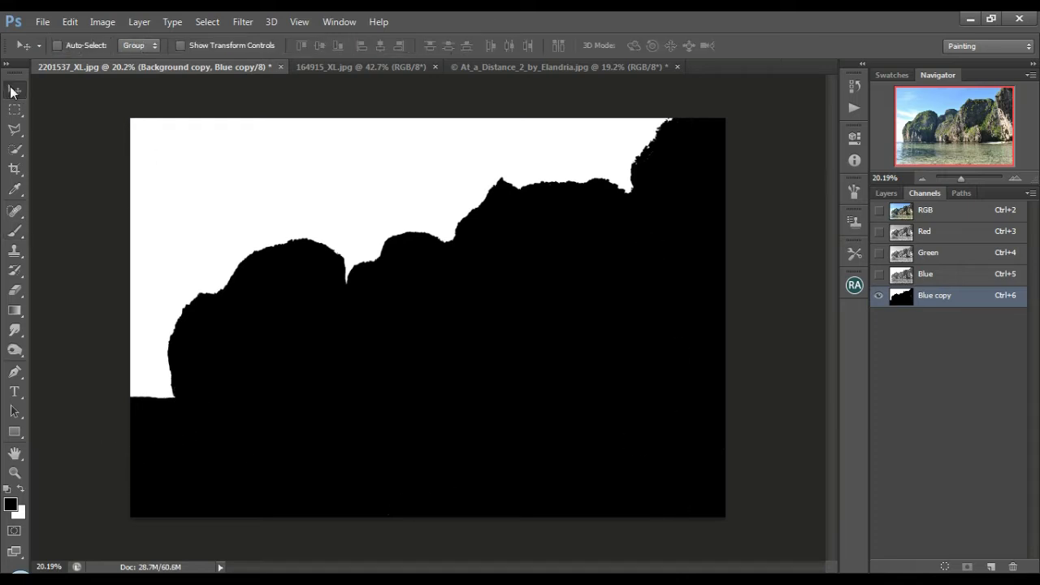
Load the Blue copy channel as a selection and return to the layers with the RGB composite active.
left_click(945, 567)
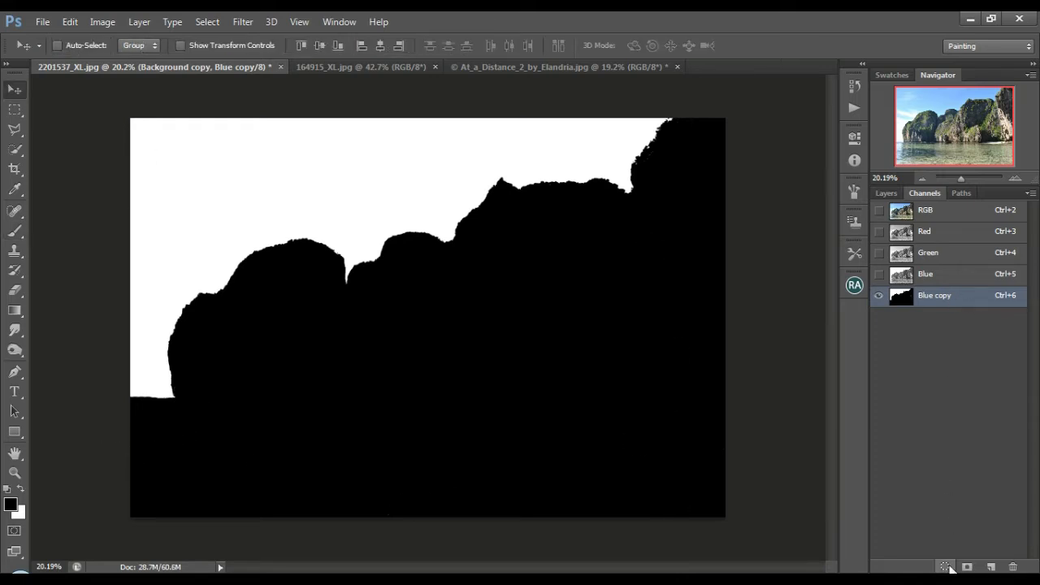
left_click(943, 213)
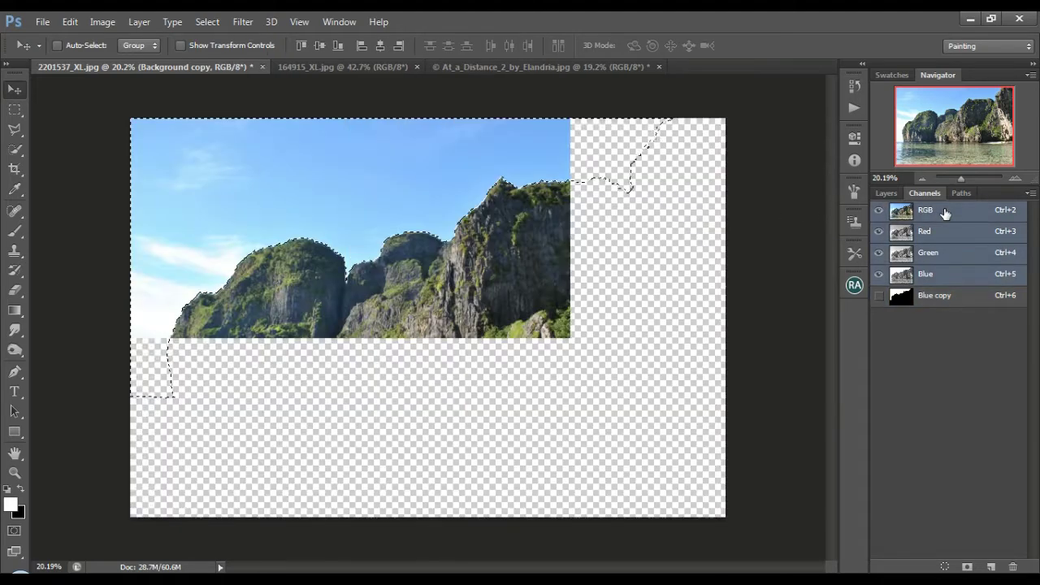
left_click(885, 193)
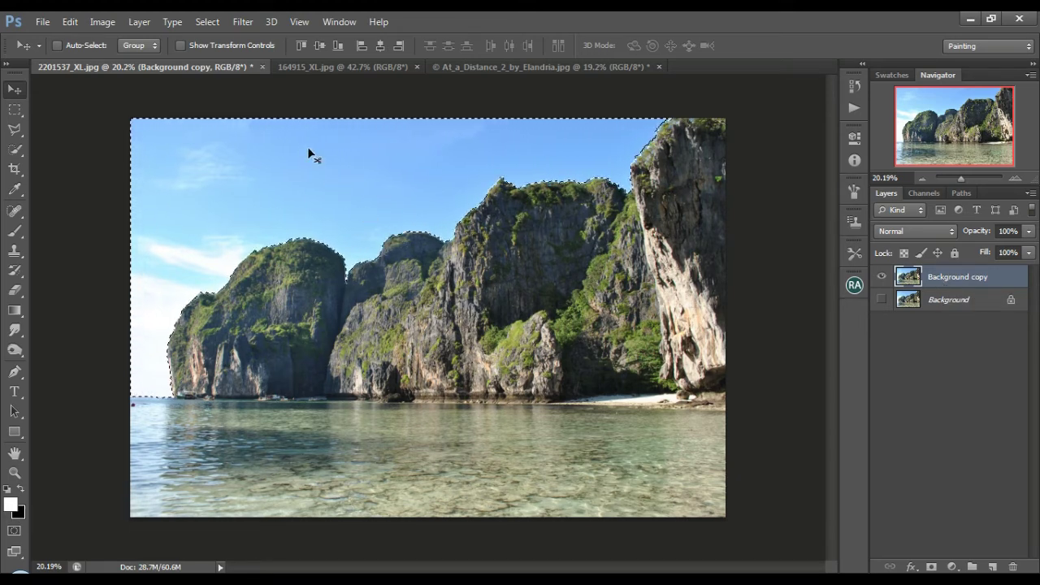
Add a layer mask to the Background copy layer that hides the selected sky and keeps the cliffs and water.
left_click(208, 22)
left_click(251, 170)
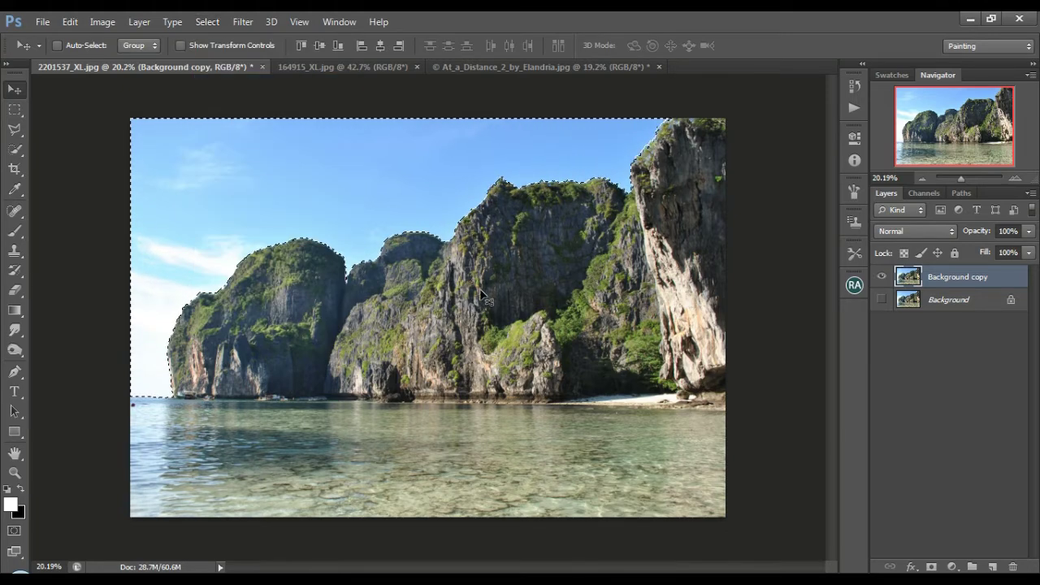
left_click(931, 566)
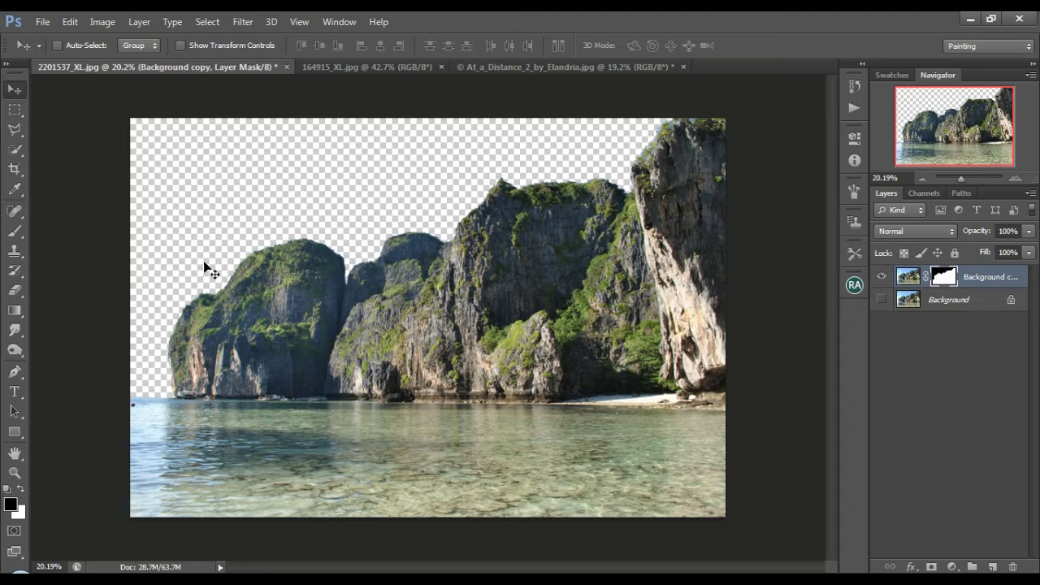
Add a Solid Color fill layer directly above the Background layer in light blue a6b1e7.
left_click(950, 301)
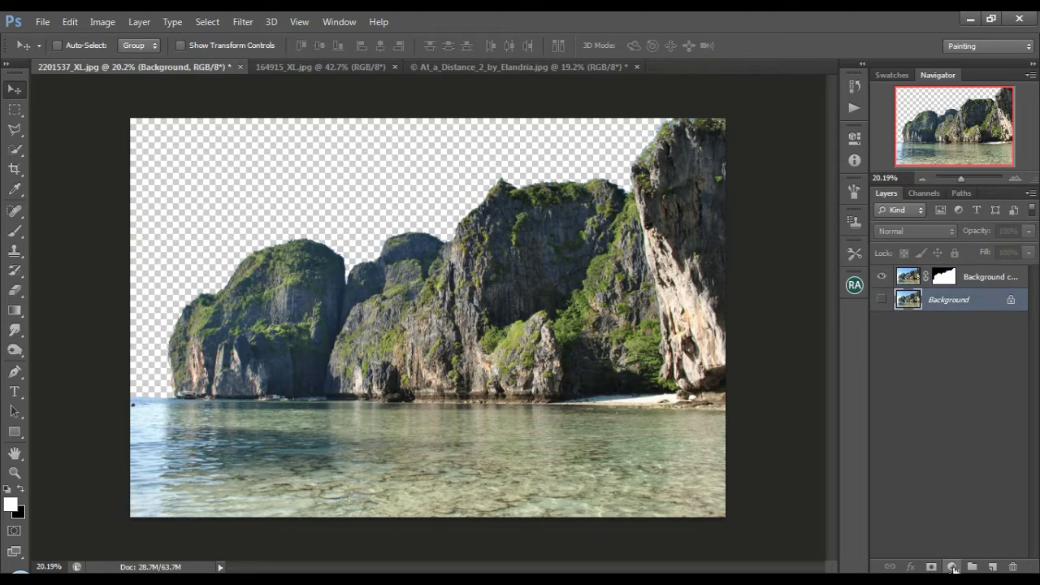
left_click(952, 566)
left_click(917, 232)
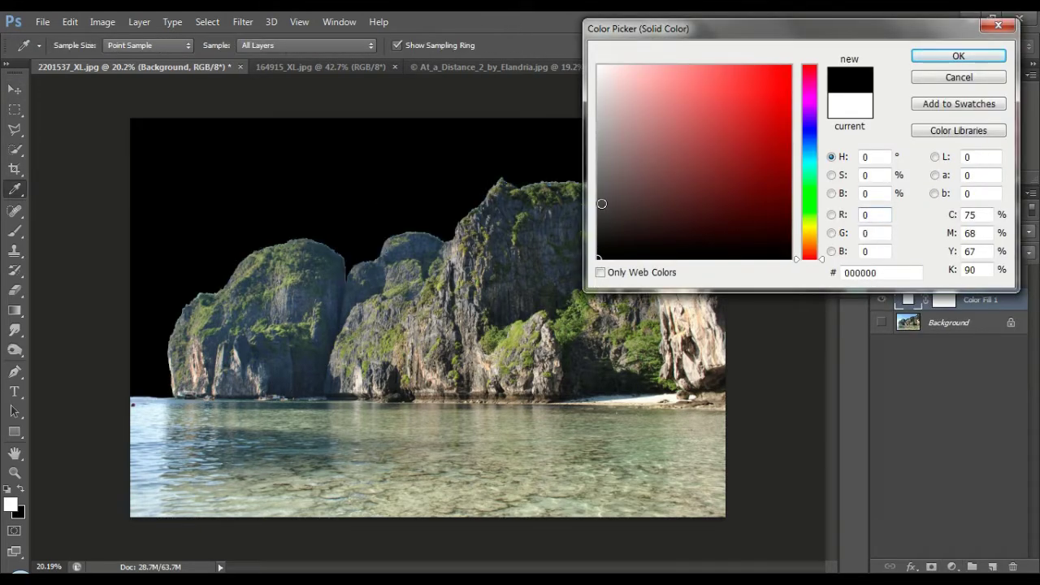
left_click(703, 167)
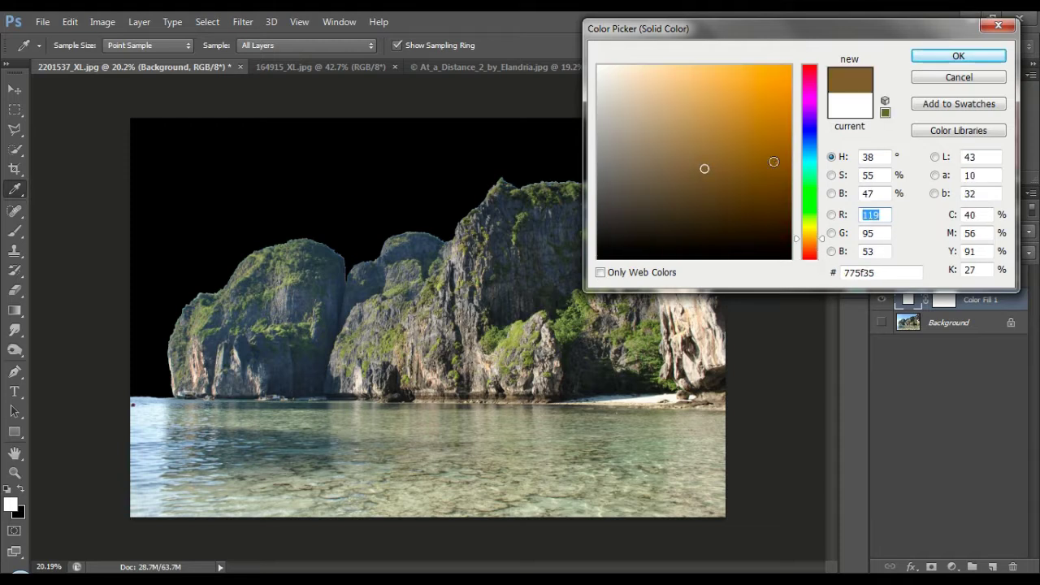
left_click_drag(821, 241, 819, 151)
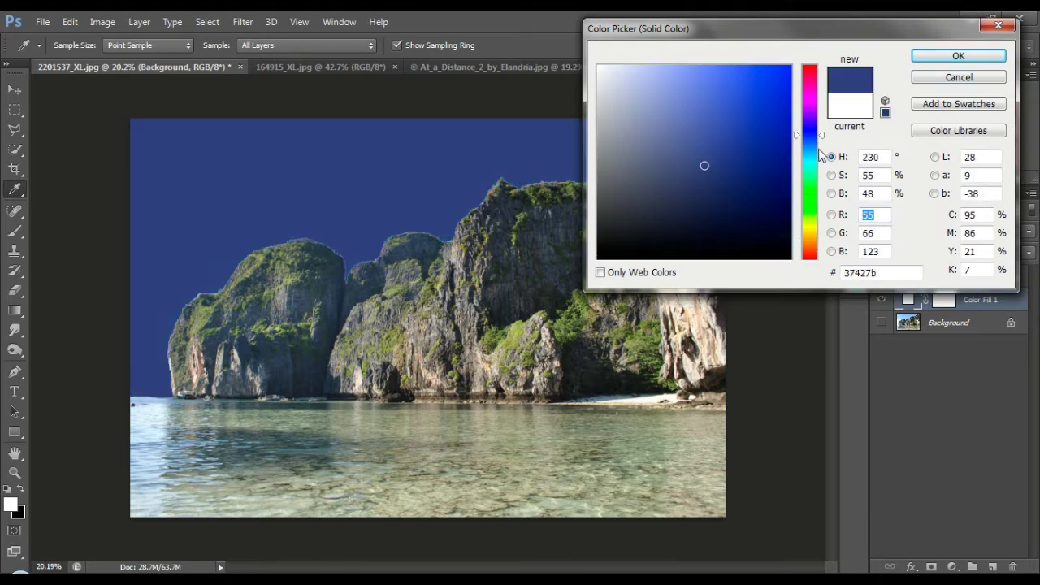
mouse_move(682, 174)
left_mouse_down()
mouse_move(669, 179)
mouse_move(653, 84)
left_mouse_up()
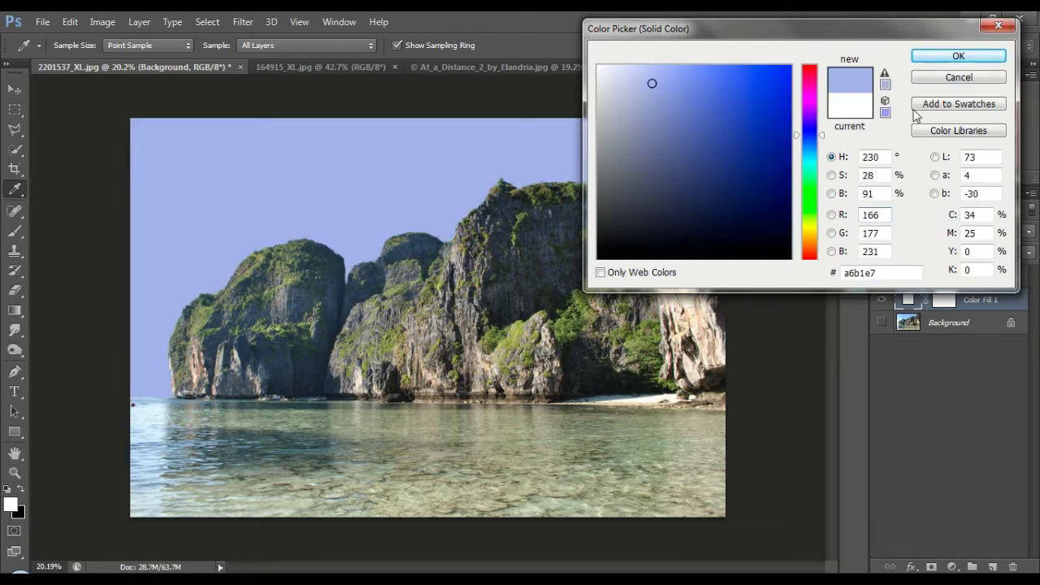
left_click(955, 56)
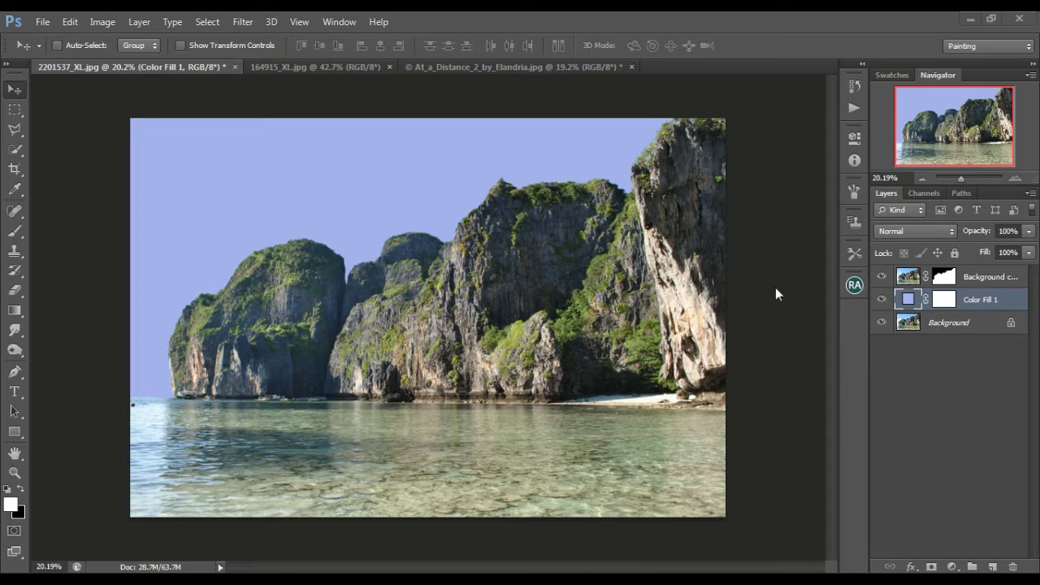
Change the color fill layer behind the cliffs to light orange e7cfa6.
left_click(882, 300)
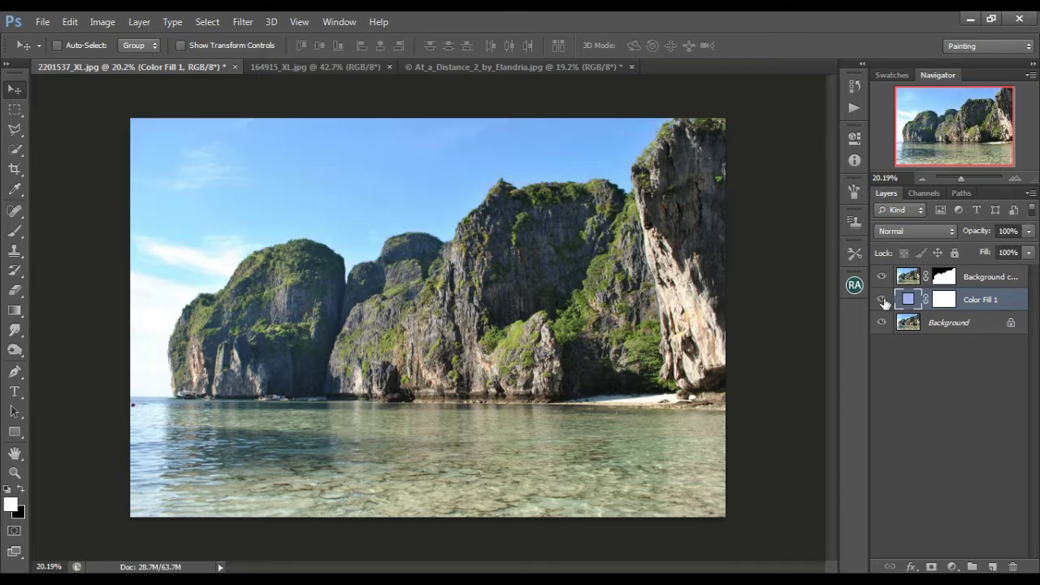
left_click(883, 301)
double_click(908, 299)
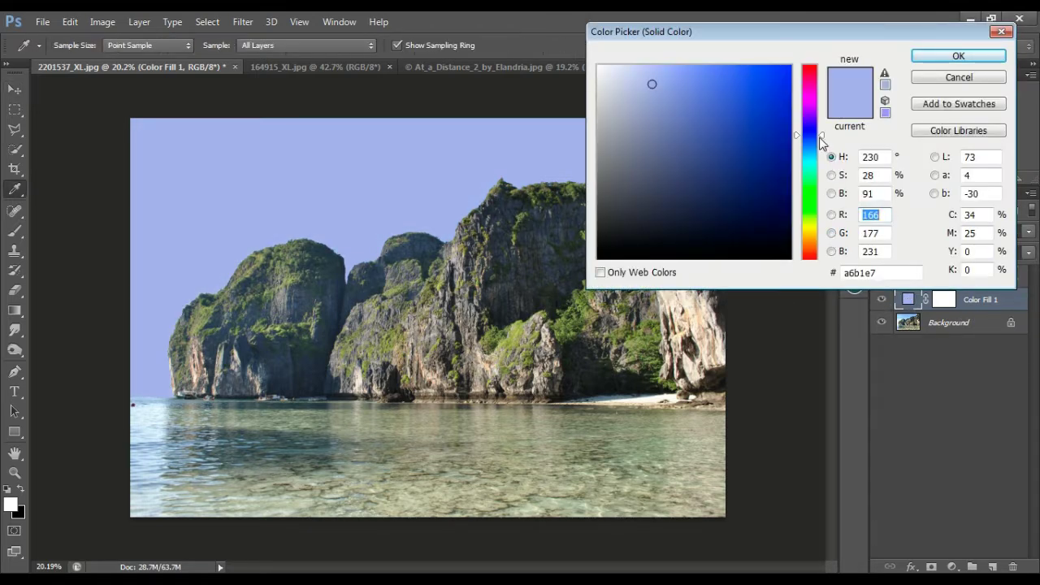
left_click_drag(822, 138, 822, 238)
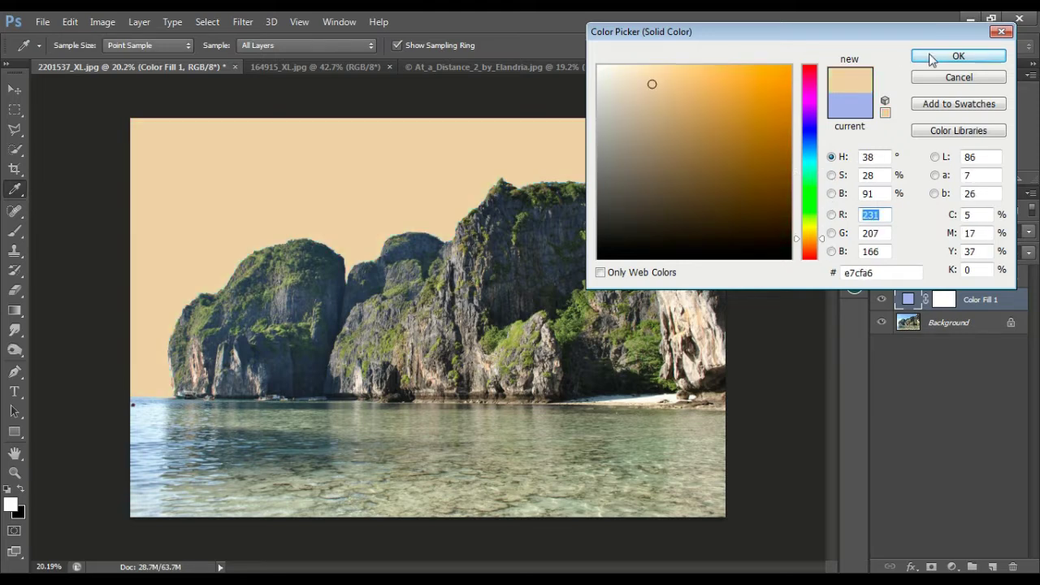
left_click(932, 59)
Toggle the color fill layer's visibility to compare the plain replacement sky with the original.
left_click(881, 300)
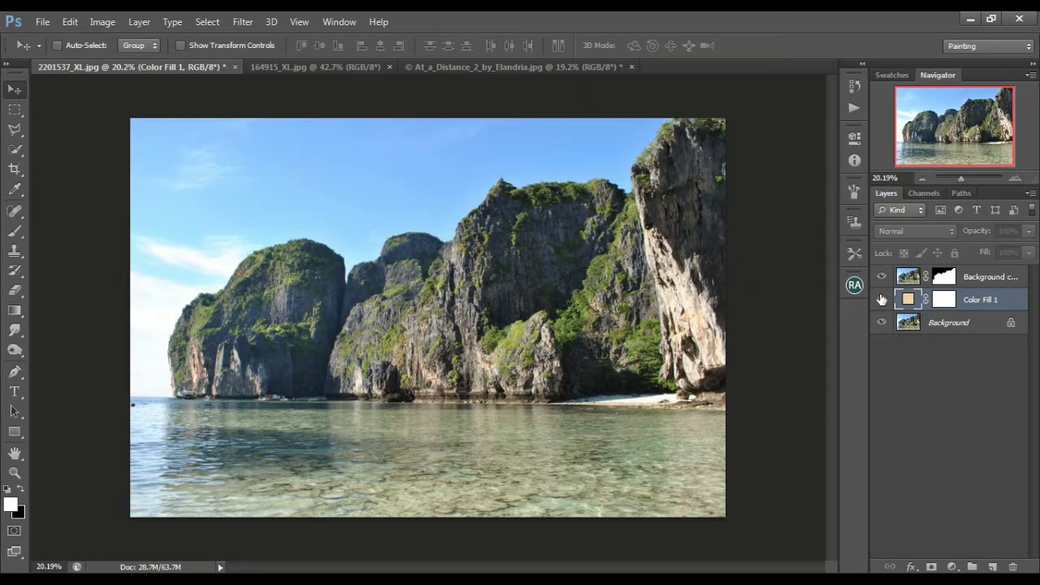
left_click(881, 300)
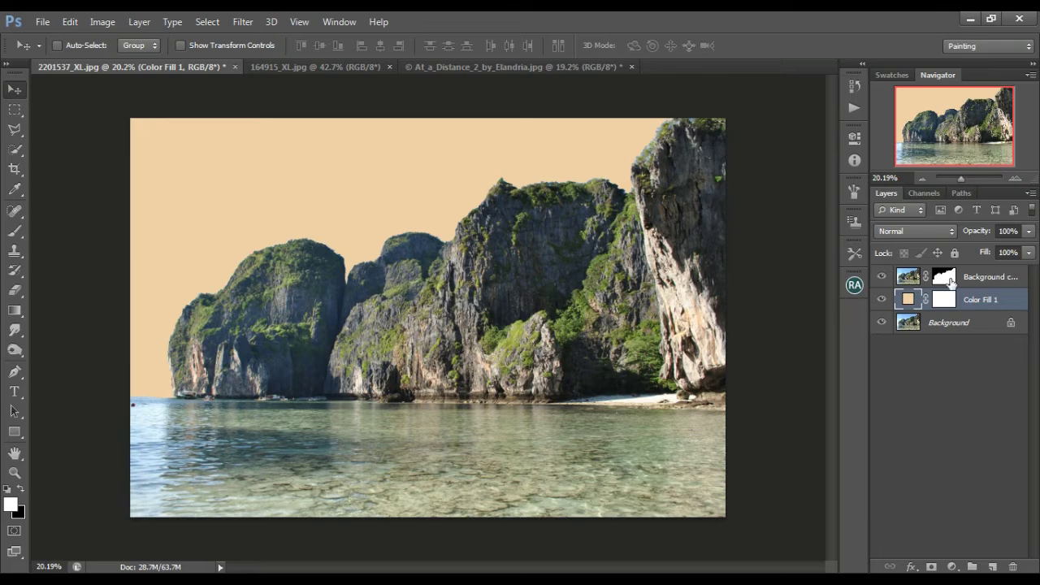
left_click(881, 300)
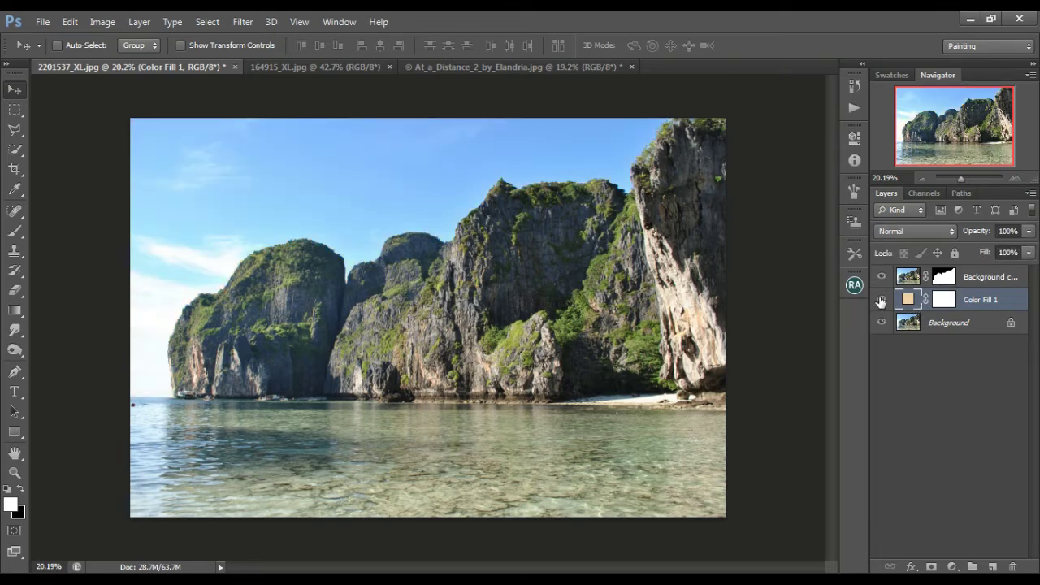
left_click(882, 300)
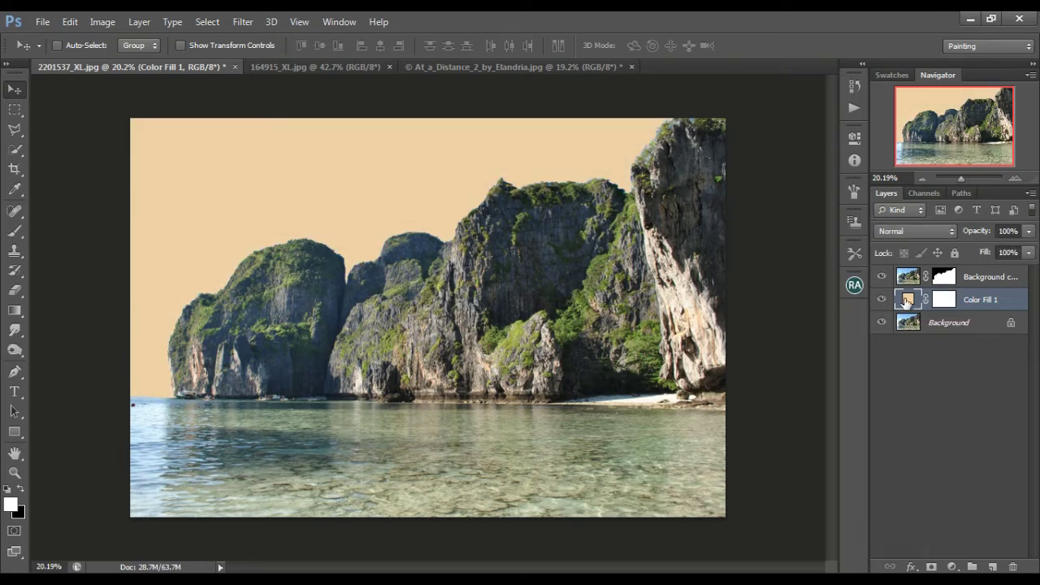
Change the color fill layer behind the cliffs to light teal a6c6ce.
double_click(907, 301)
left_click(699, 109)
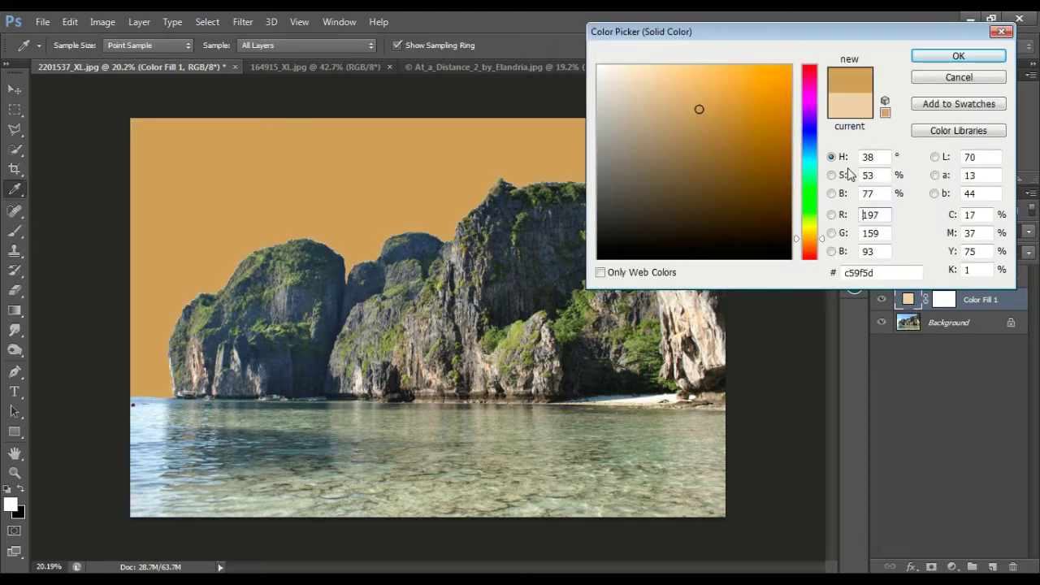
left_click_drag(822, 242, 824, 155)
left_click(635, 102)
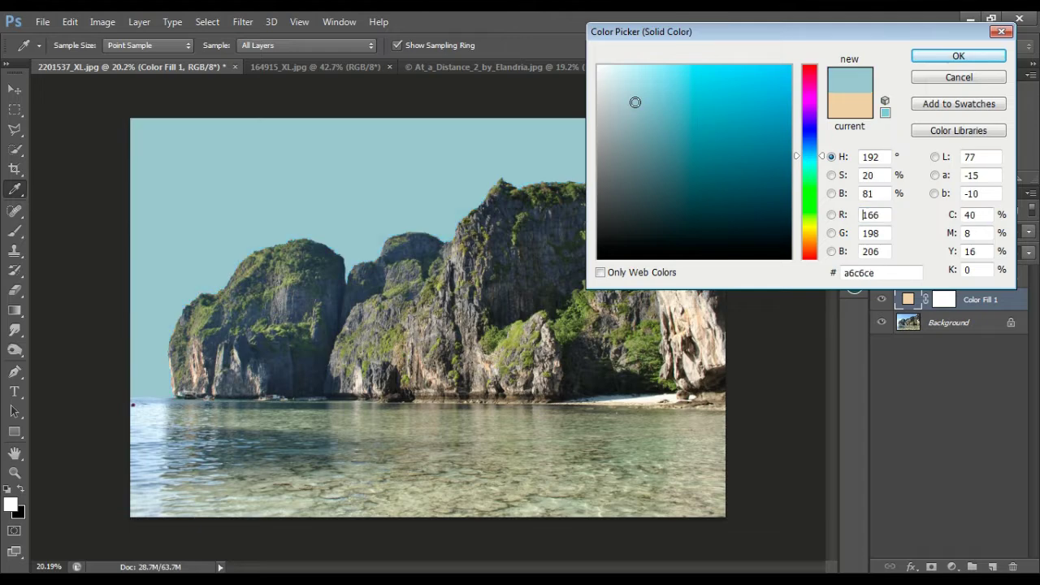
left_click(956, 52)
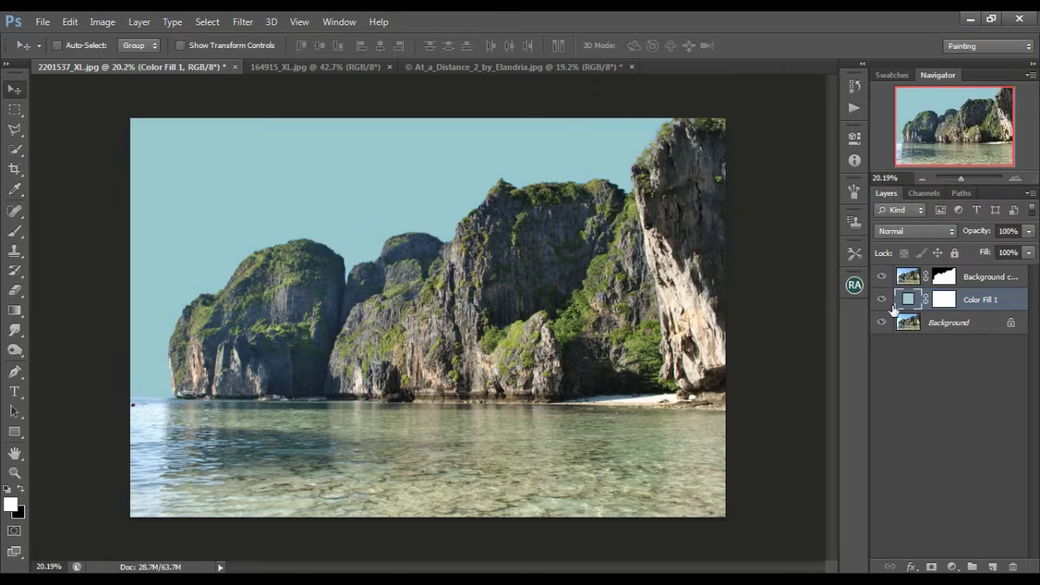
Duplicate the Background layer in the tree photo 164915_XL.jpg and hide the original layer.
left_click(348, 66)
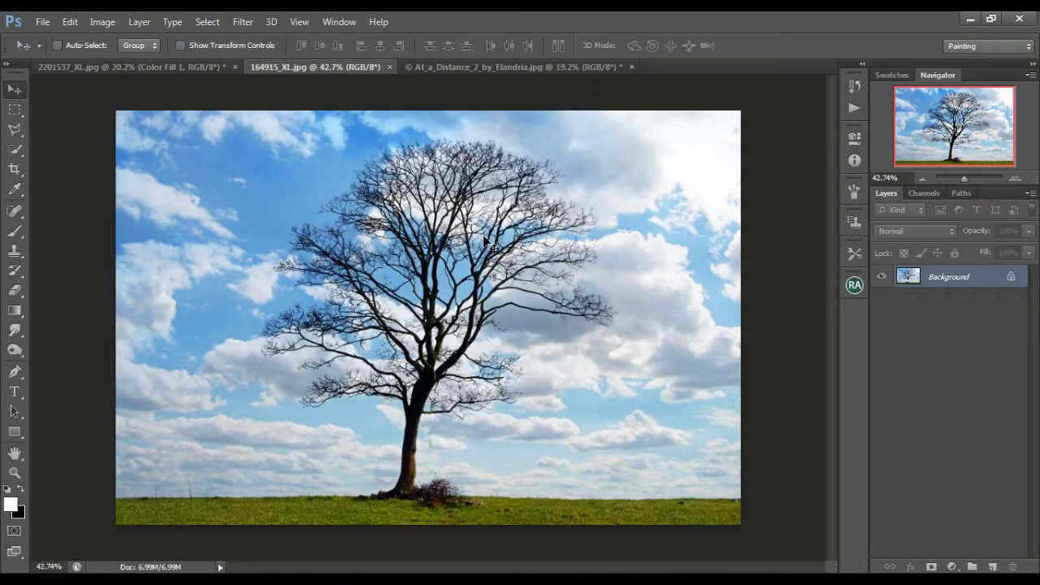
right_click(953, 282)
left_click(884, 309)
left_click(652, 181)
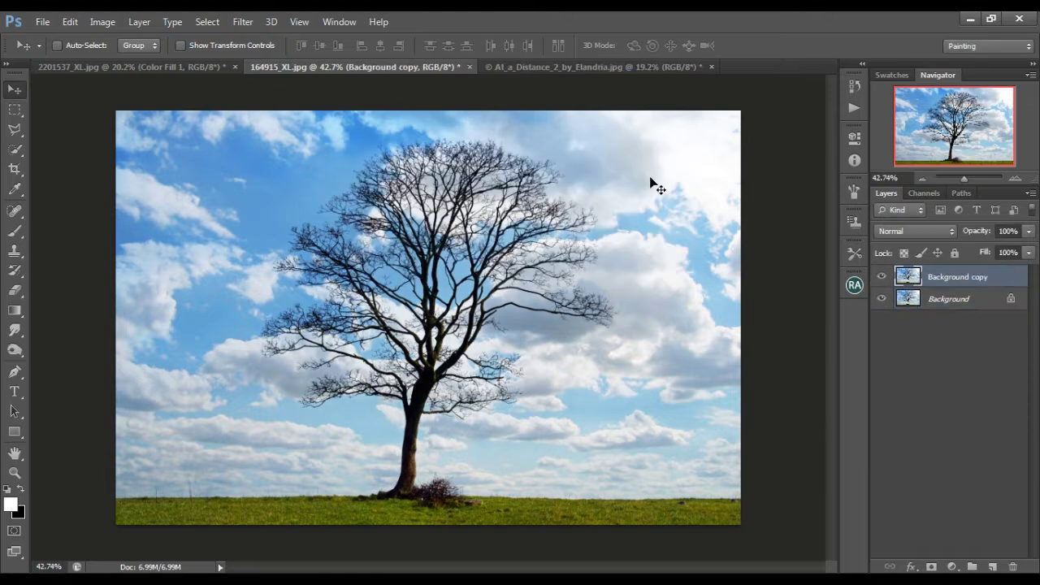
Duplicate the tree photo's Blue channel as Blue copy and make that copy the only visible channel.
left_click(926, 195)
left_click(956, 278)
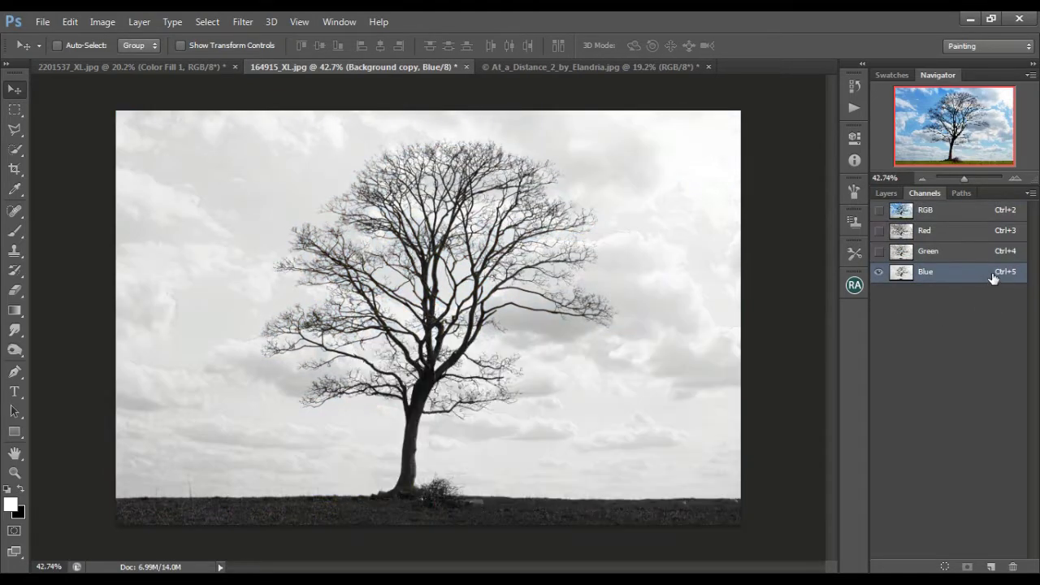
right_click(991, 278)
left_click(936, 285)
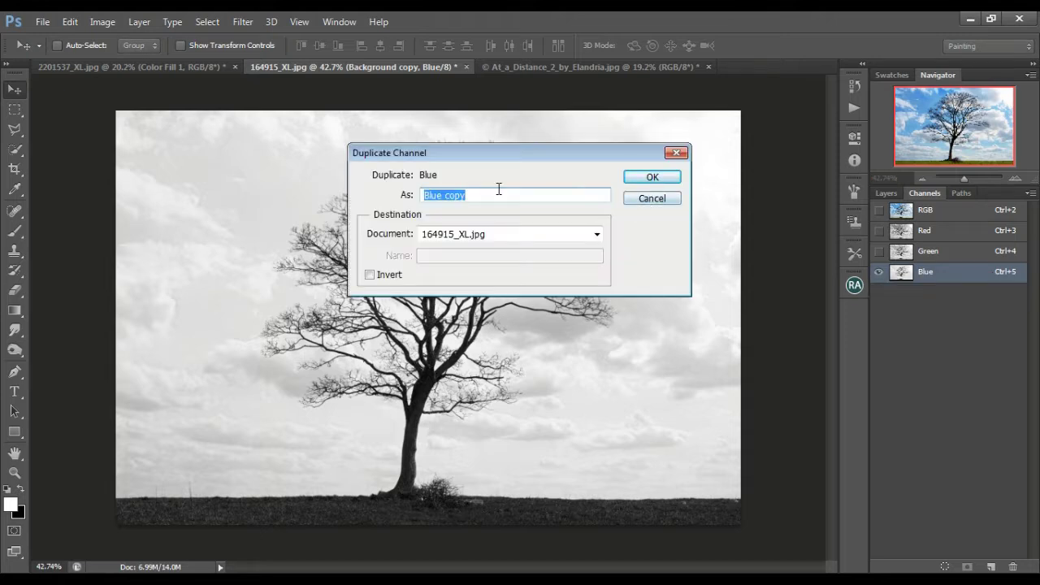
left_click(651, 177)
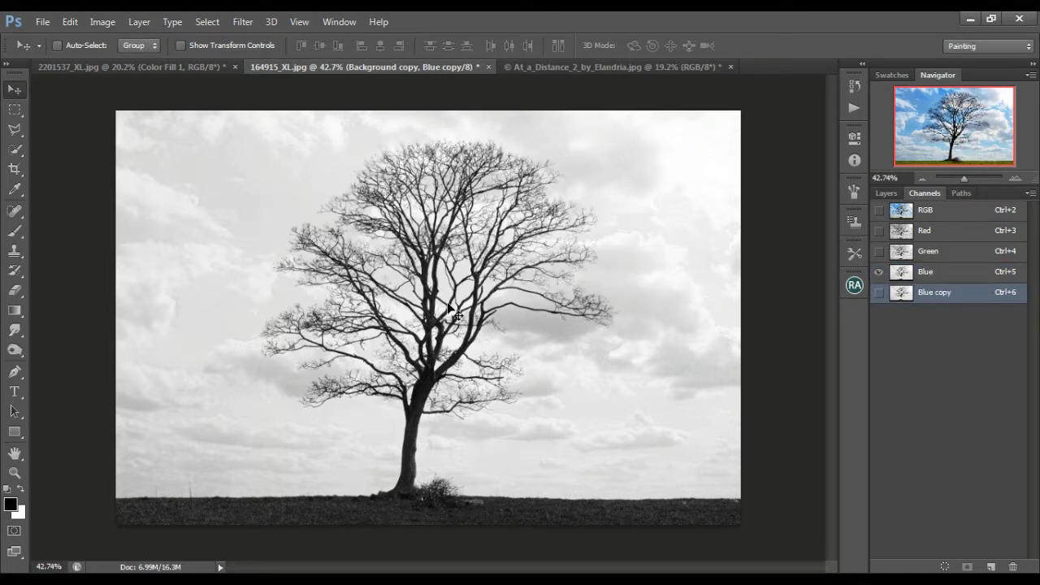
left_click(878, 292)
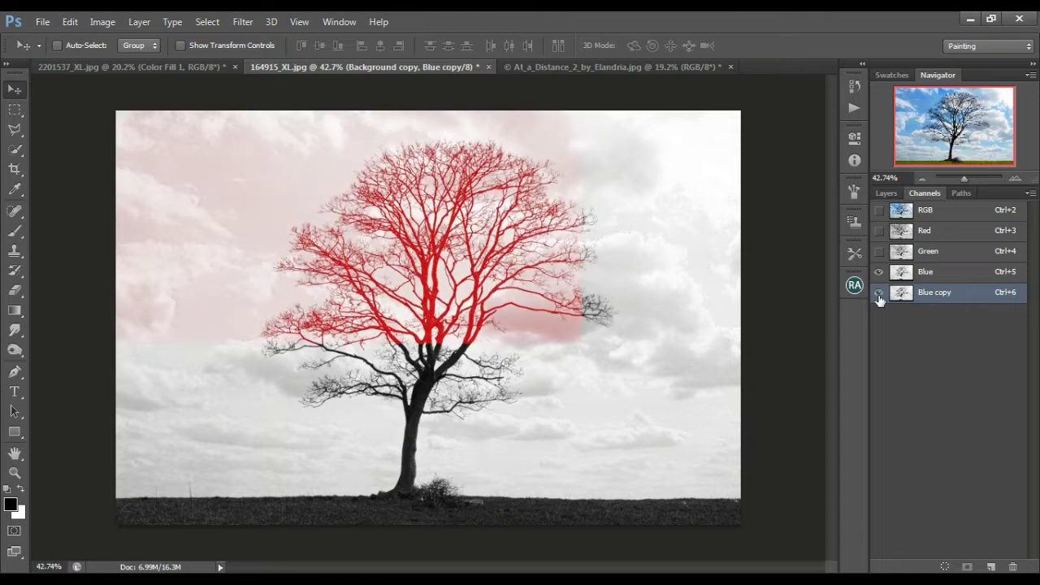
left_click(878, 273)
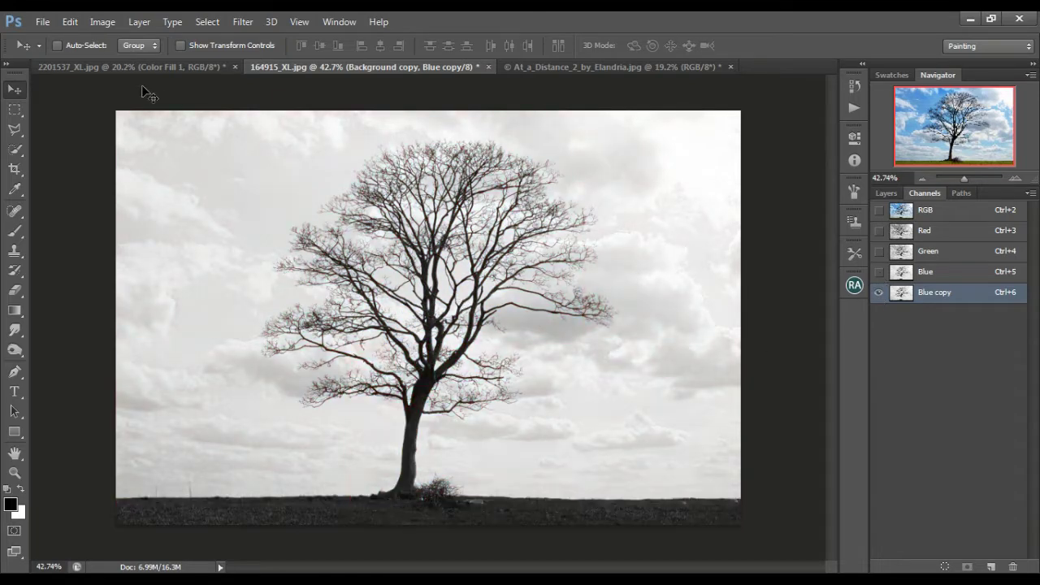
Apply Levels to the Blue copy channel with input black 136 and white 138, making the tree solid black against white.
left_click(102, 22)
mouse_move(162, 68)
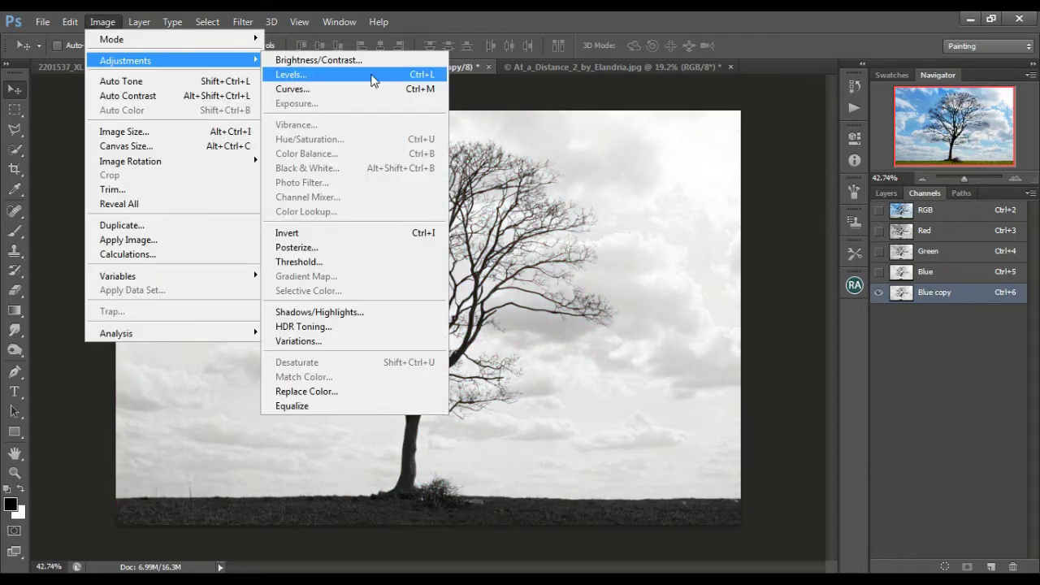
left_click(348, 75)
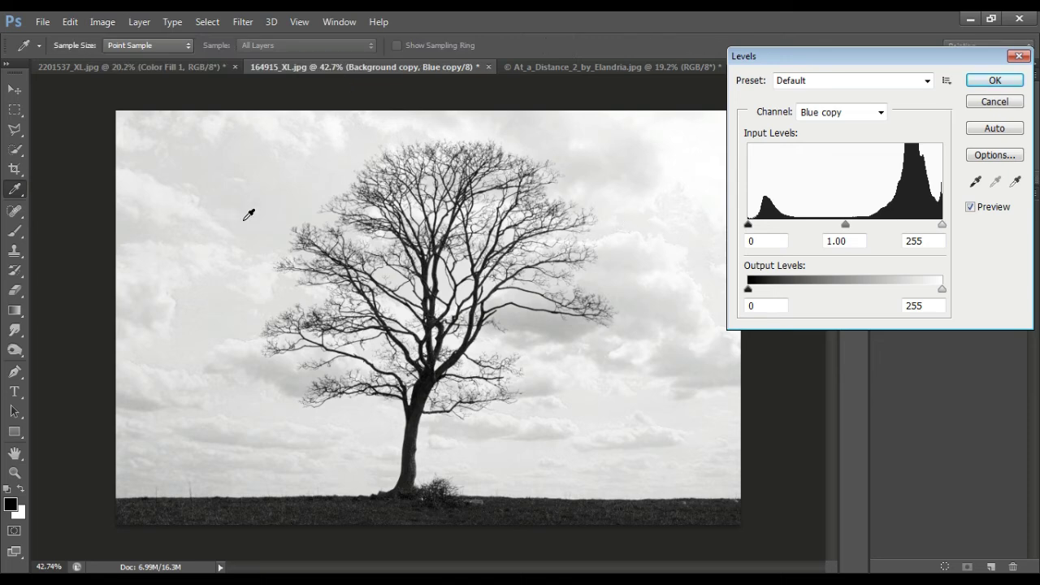
left_click_drag(750, 229, 840, 226)
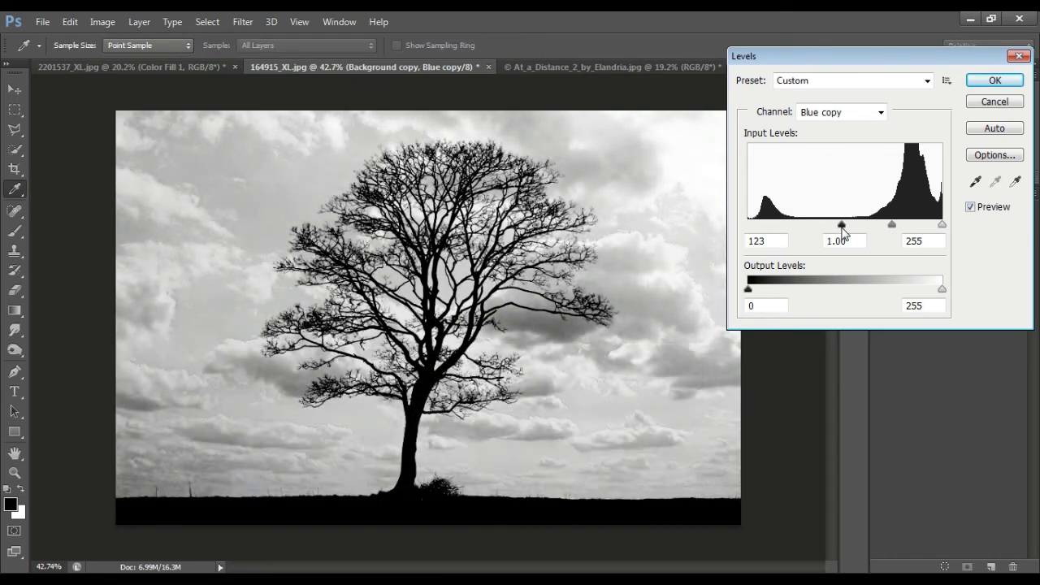
left_click_drag(941, 225, 852, 227)
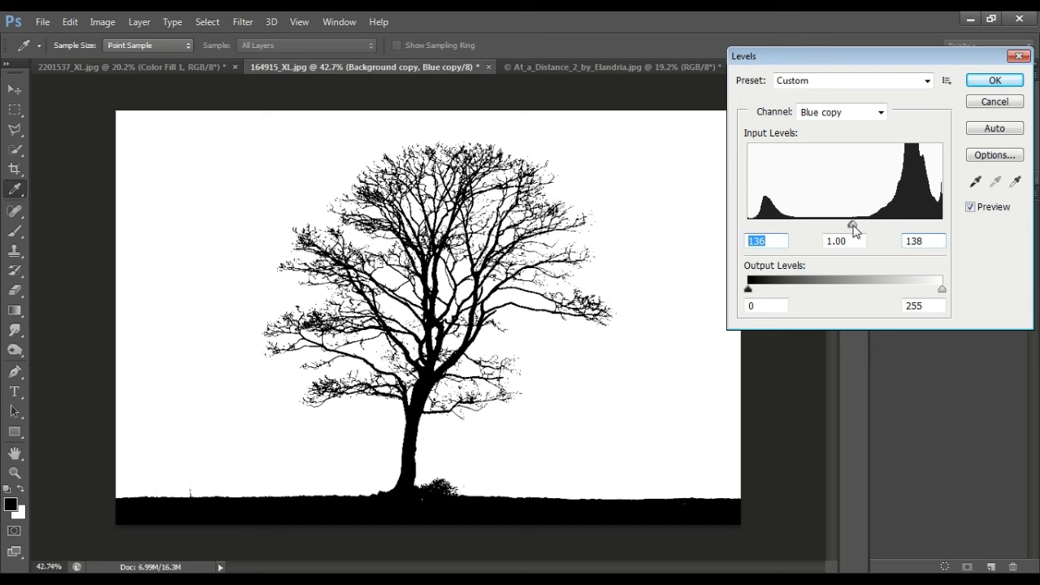
left_click(852, 225)
left_click(978, 79)
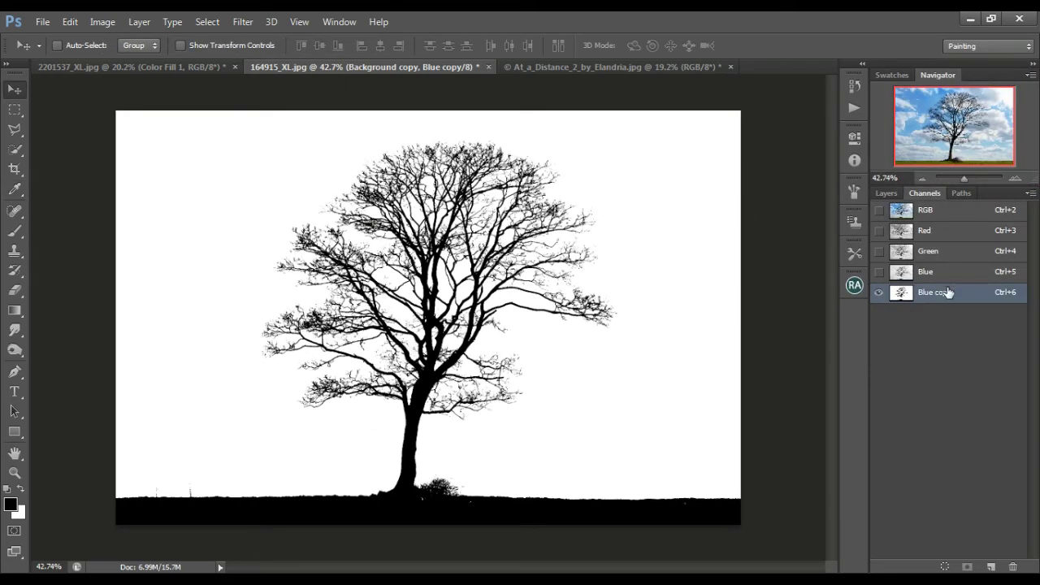
Load the Blue copy channel as a selection and return to the full-color RGB image and its layers.
left_click(945, 566)
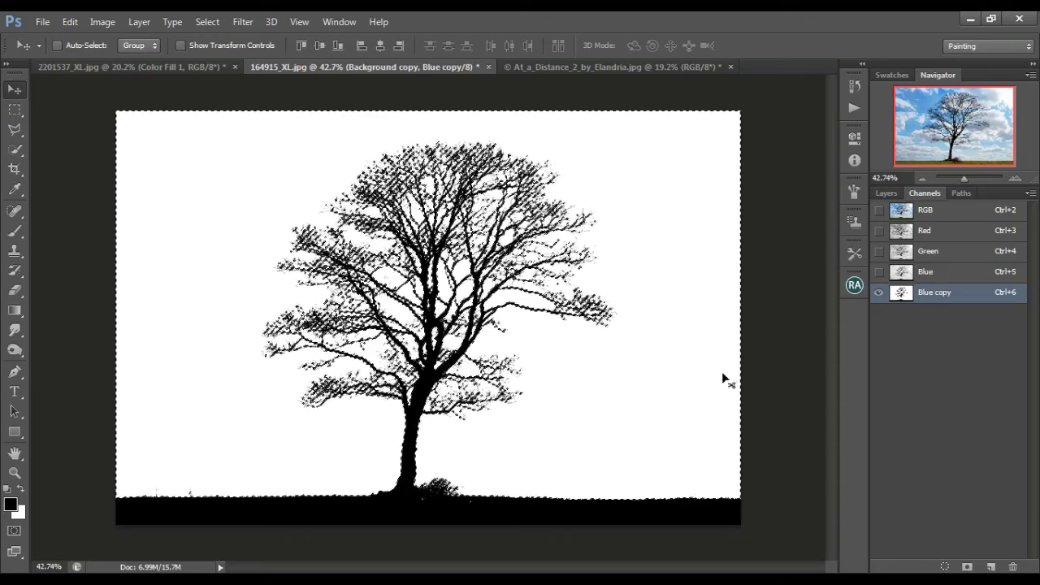
left_click(947, 209)
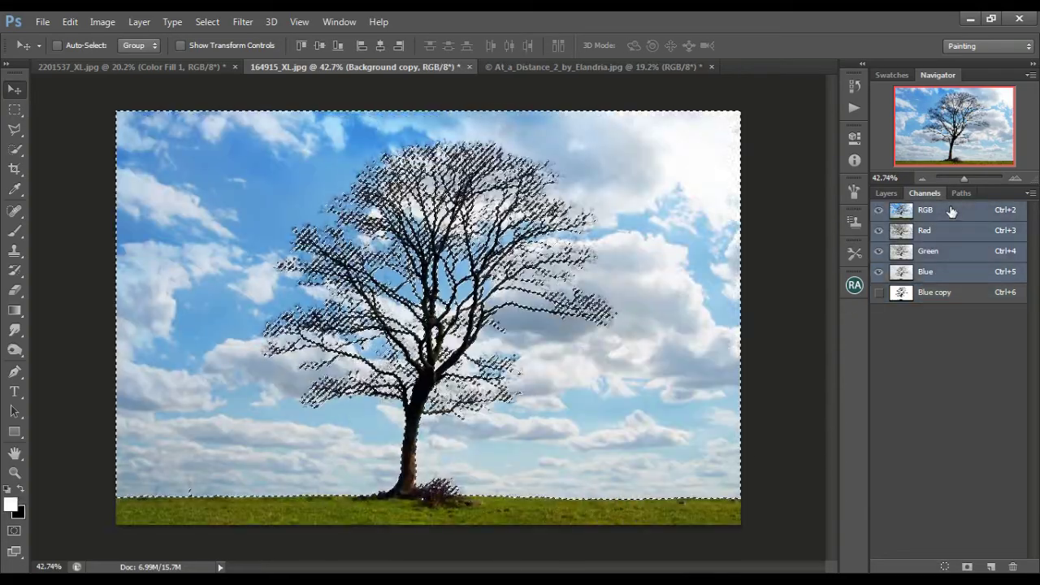
left_click(887, 192)
Invert the selection to cover the tree and grass, and add it as a layer mask on Background copy.
left_click(208, 22)
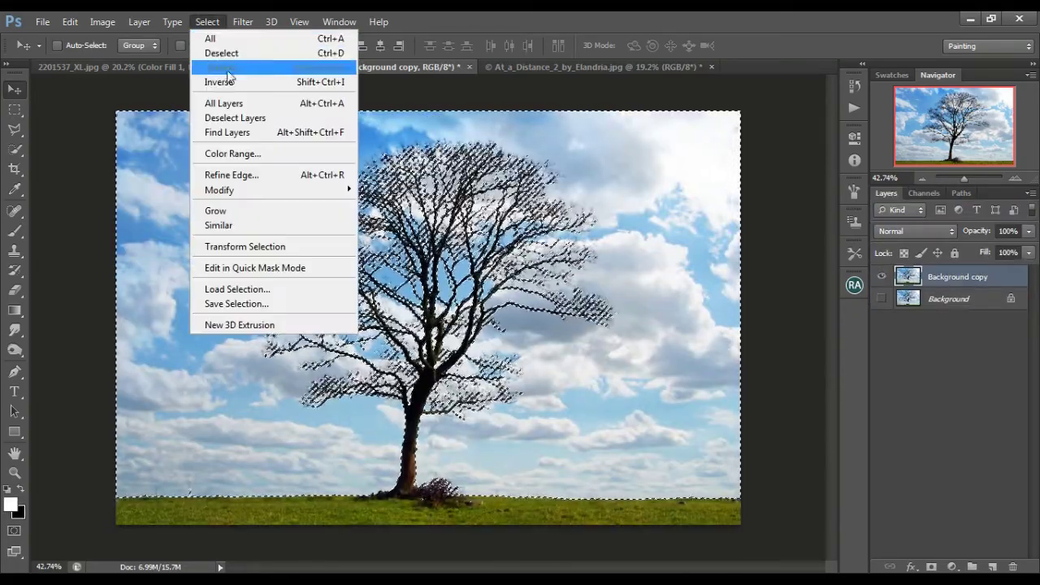
left_click(205, 82)
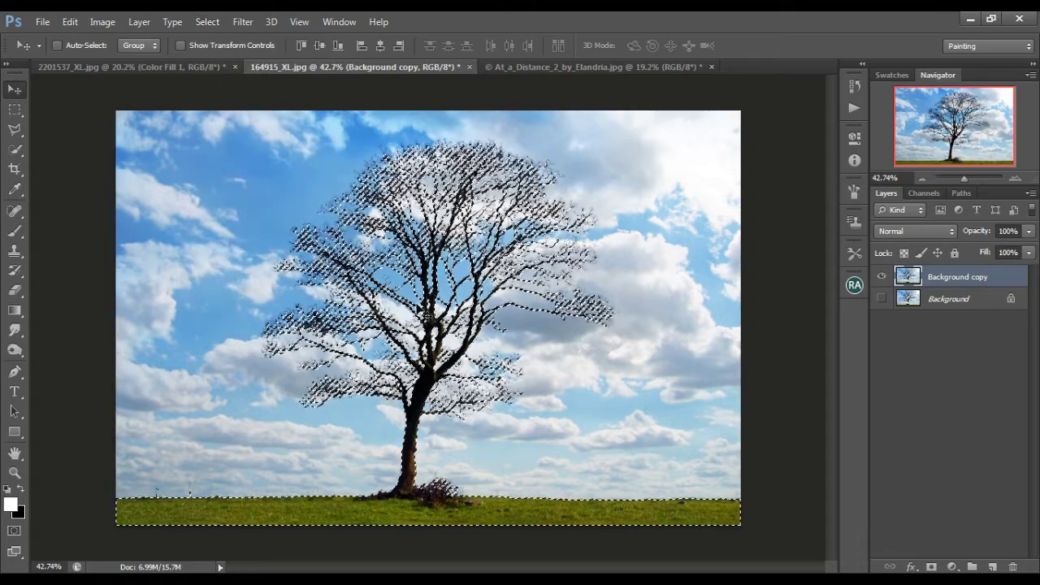
left_click(931, 566)
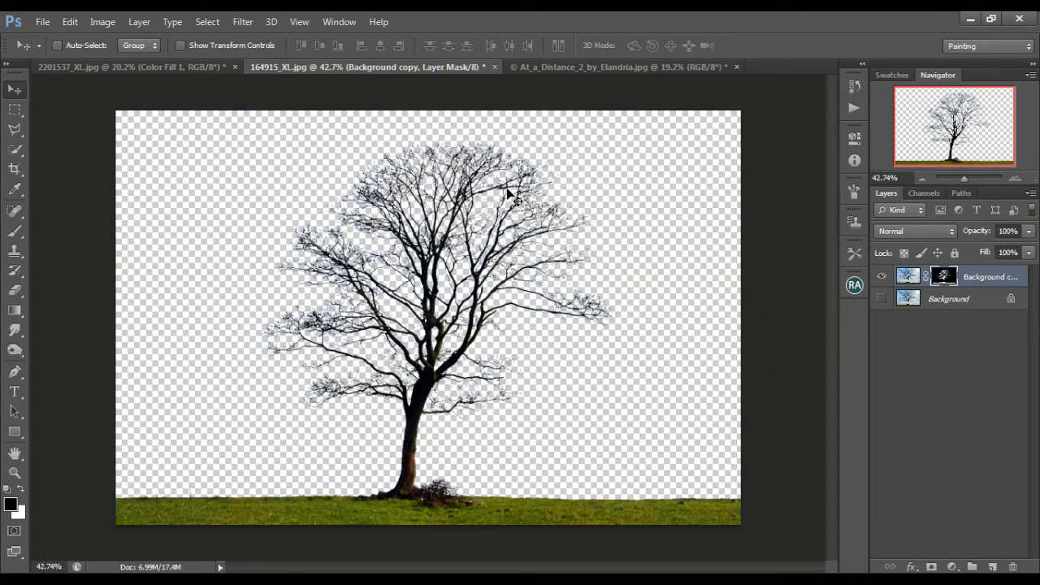
Add a Solid Color fill layer in muted red 966666 directly above the Background layer of the tree photo.
left_click(979, 298)
left_click(952, 566)
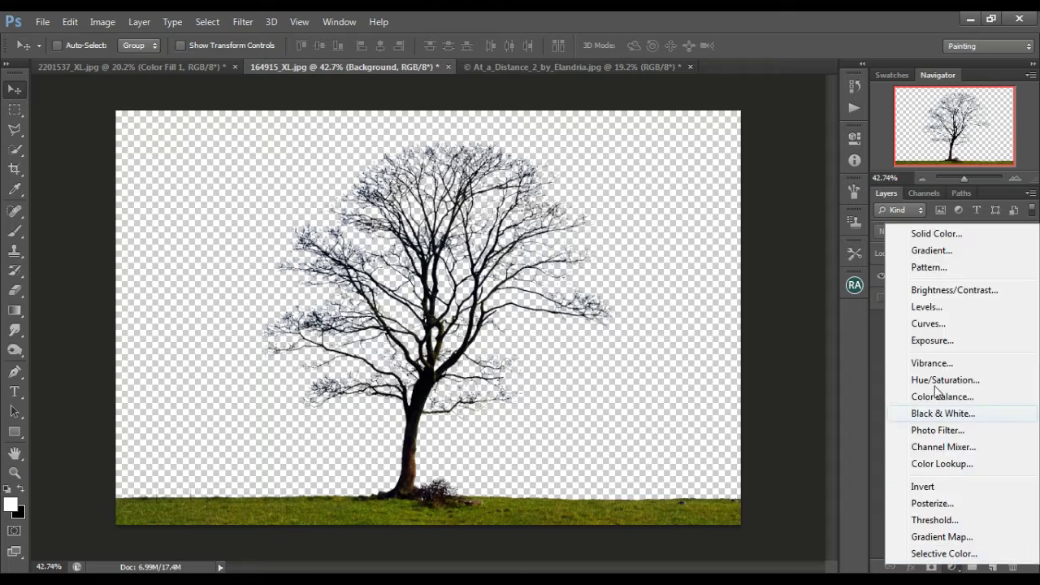
left_click(932, 235)
left_click(660, 145)
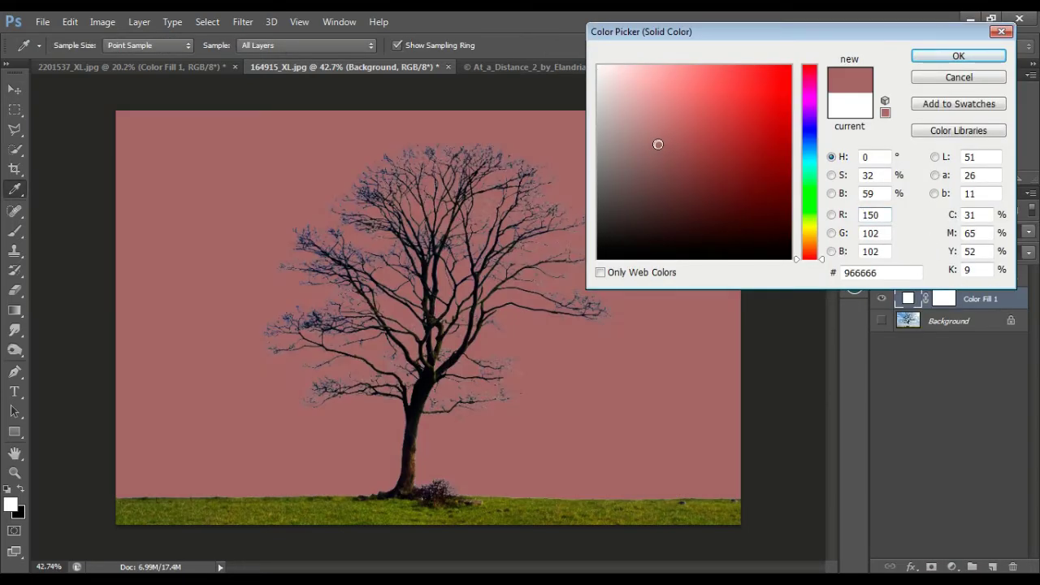
left_click(955, 56)
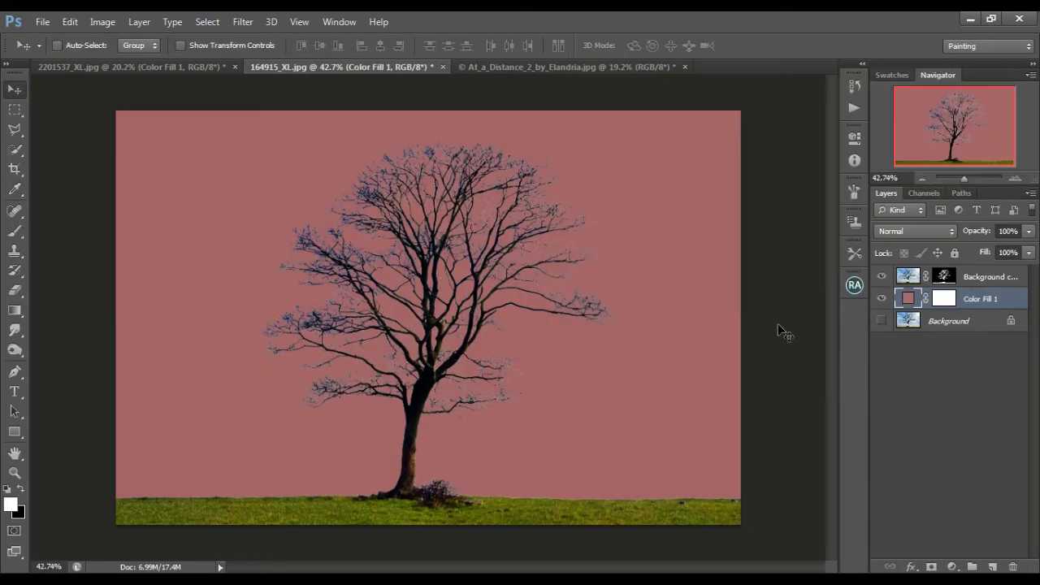
Change the color fill layer behind the tree to pale orange f5dba9.
double_click(907, 299)
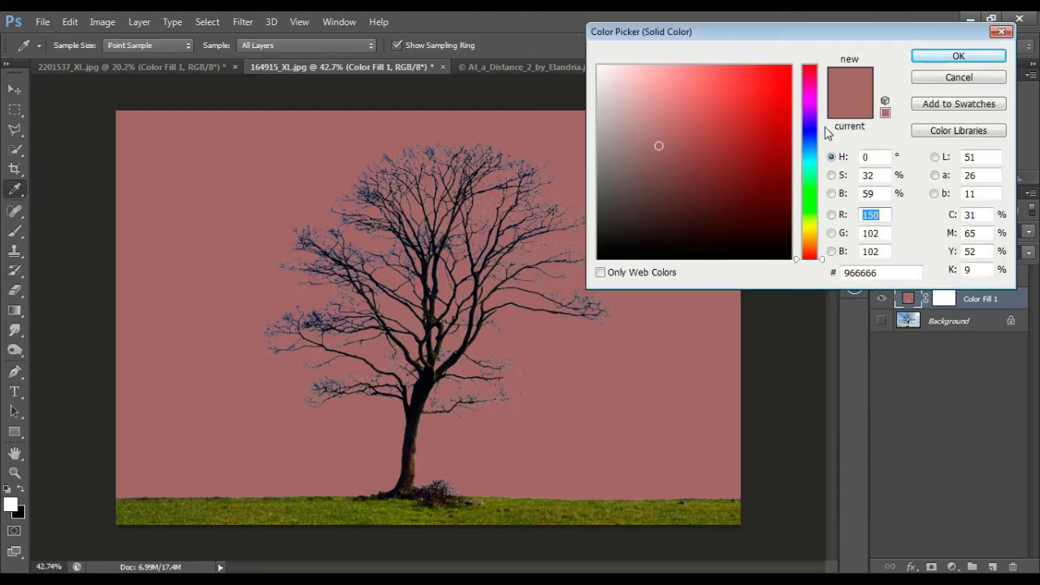
mouse_move(823, 259)
left_mouse_down()
mouse_move(823, 75)
mouse_move(819, 187)
left_mouse_up()
left_click(636, 130)
left_click(632, 109)
left_click(623, 107)
left_click(621, 96)
mouse_move(824, 235)
left_mouse_down()
mouse_move(824, 279)
mouse_move(825, 238)
left_mouse_up()
left_click(658, 72)
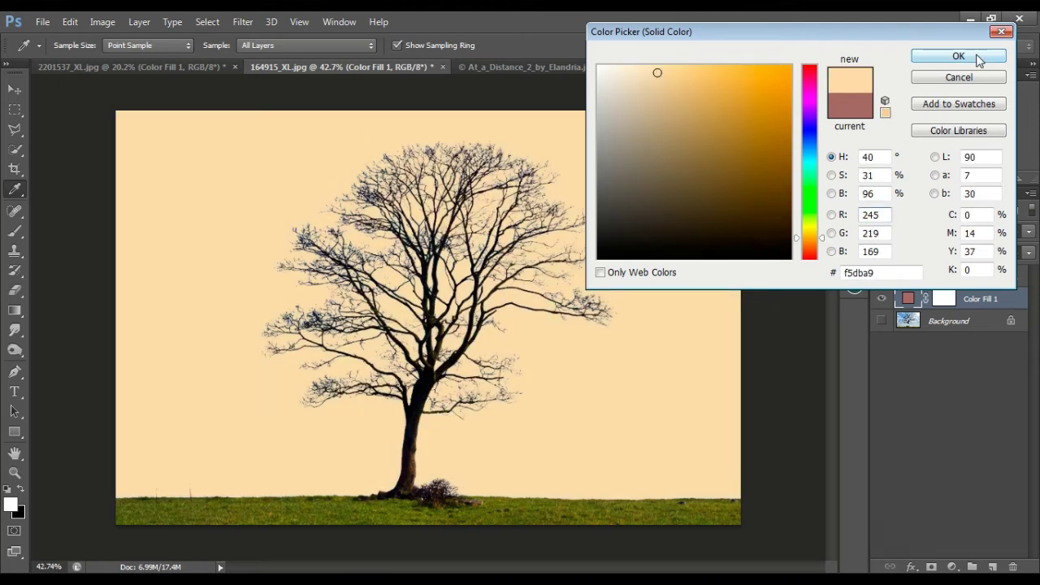
left_click(971, 56)
key("v")
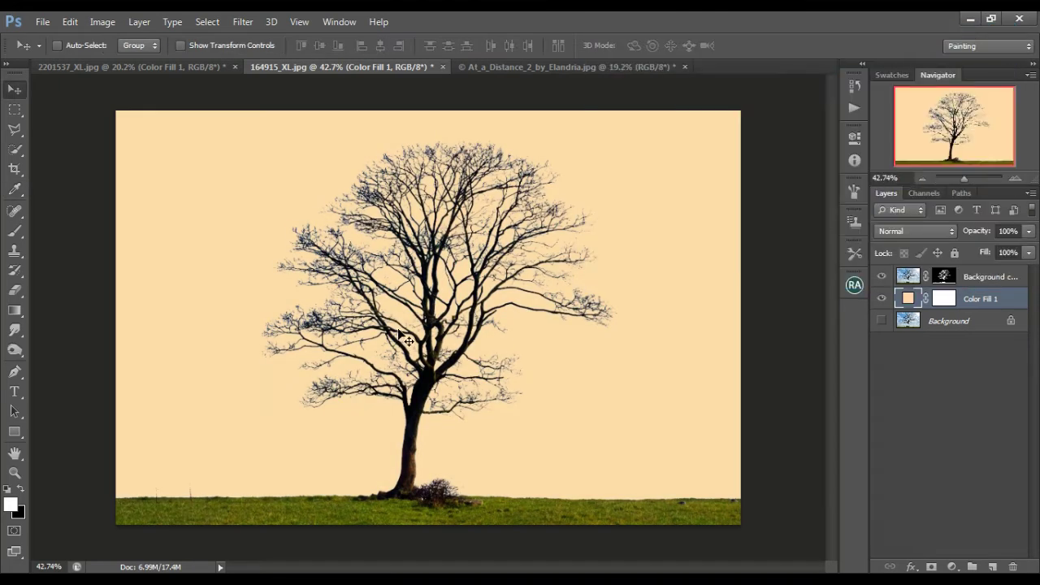
Show the Background layer again and toggle the color fill layer to compare the tree against the original and replacement skies.
left_click(881, 298)
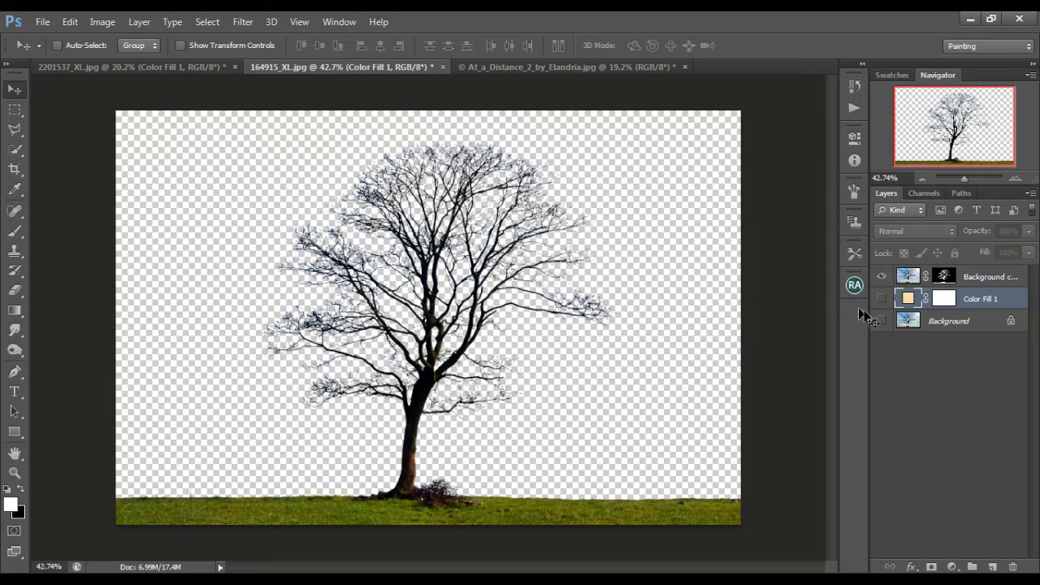
left_click(882, 321)
left_click(881, 298)
left_click(881, 299)
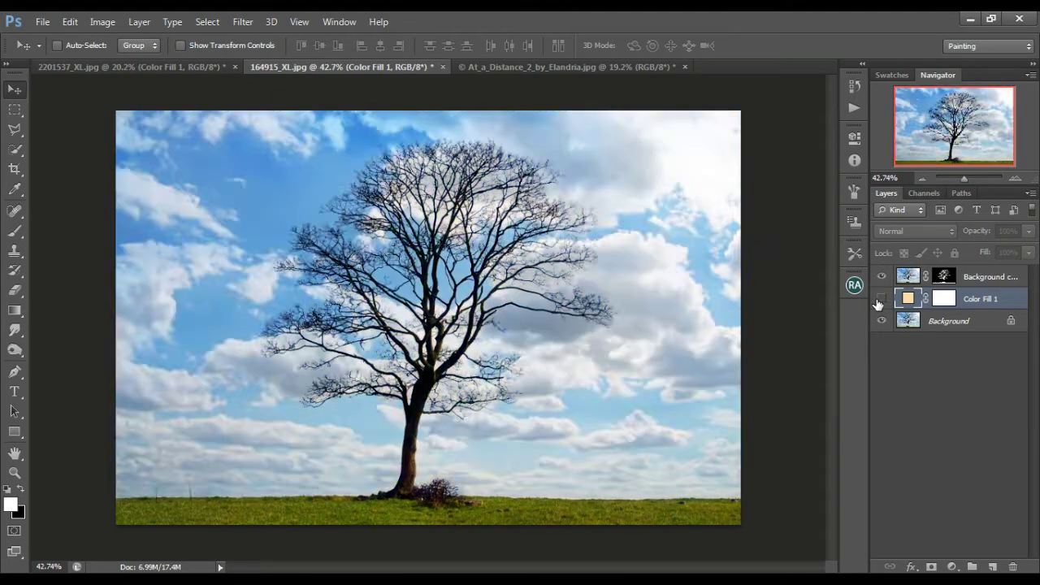
left_click(882, 298)
left_click(882, 299)
left_click(881, 299)
left_click(880, 299)
left_click(880, 300)
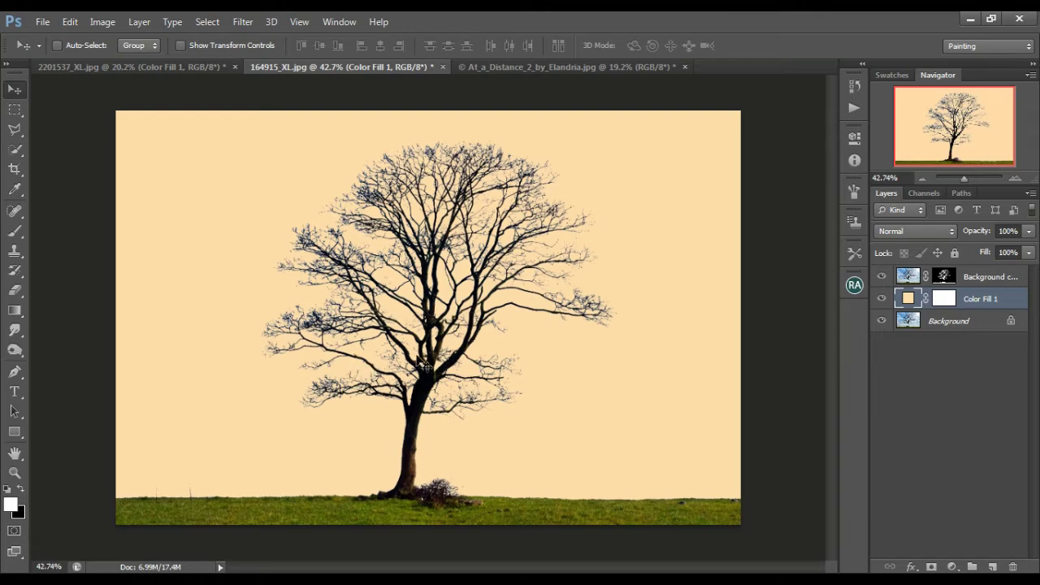
Duplicate the Background layer in the castle photo and hide the original layer.
left_click(542, 67)
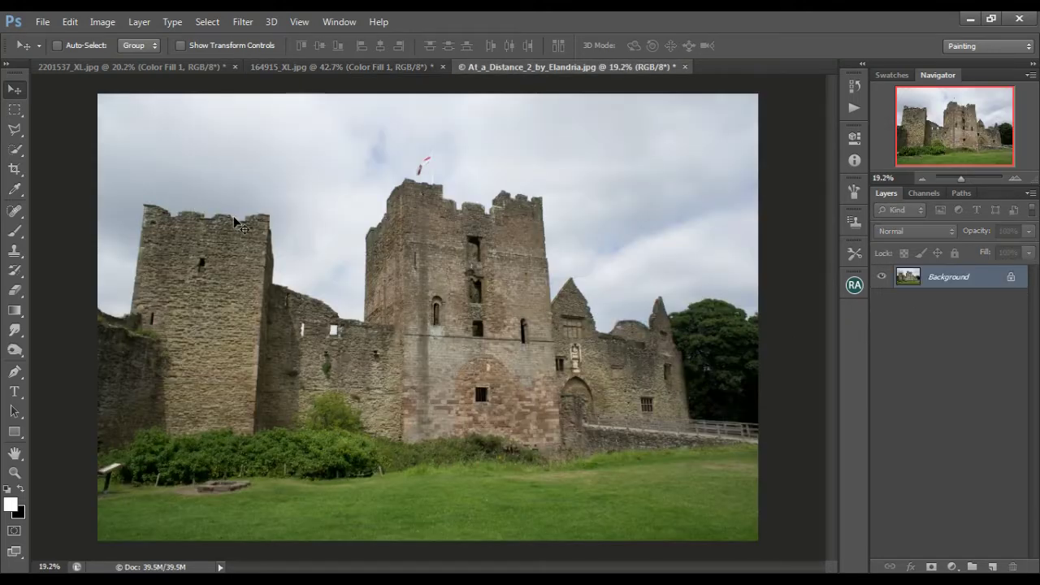
right_click(973, 282)
left_click(970, 308)
left_click(665, 180)
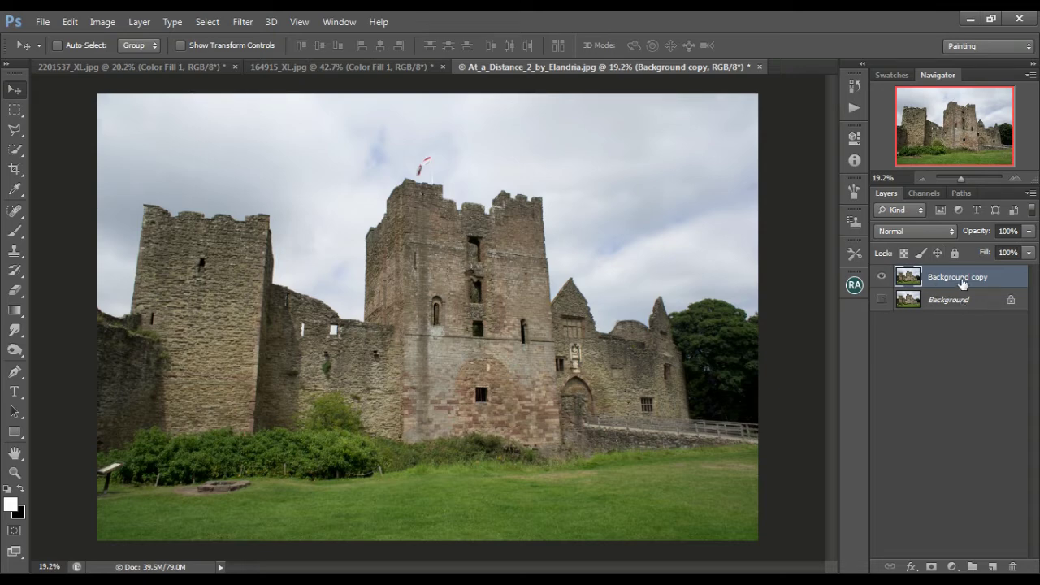
Duplicate the castle photo's Blue channel as Blue copy within the same document.
left_click(922, 193)
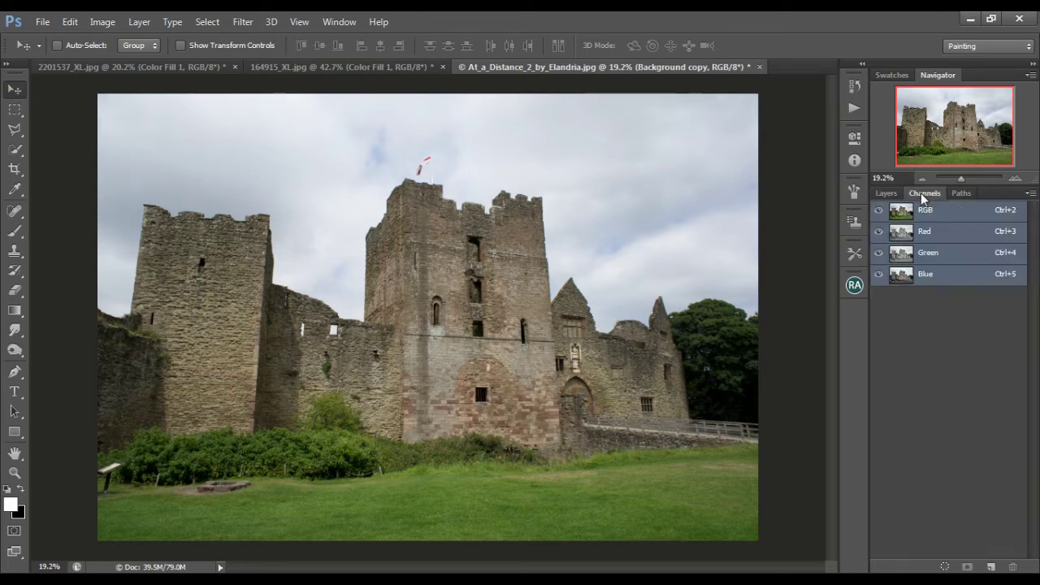
left_click(944, 273)
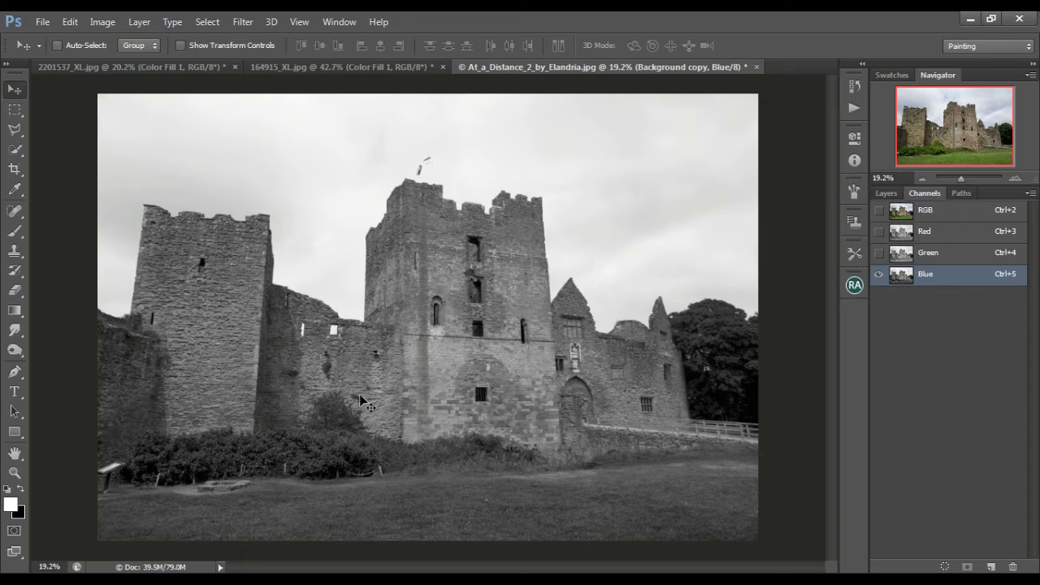
right_click(960, 281)
left_click(958, 278)
right_click(958, 279)
left_click(958, 295)
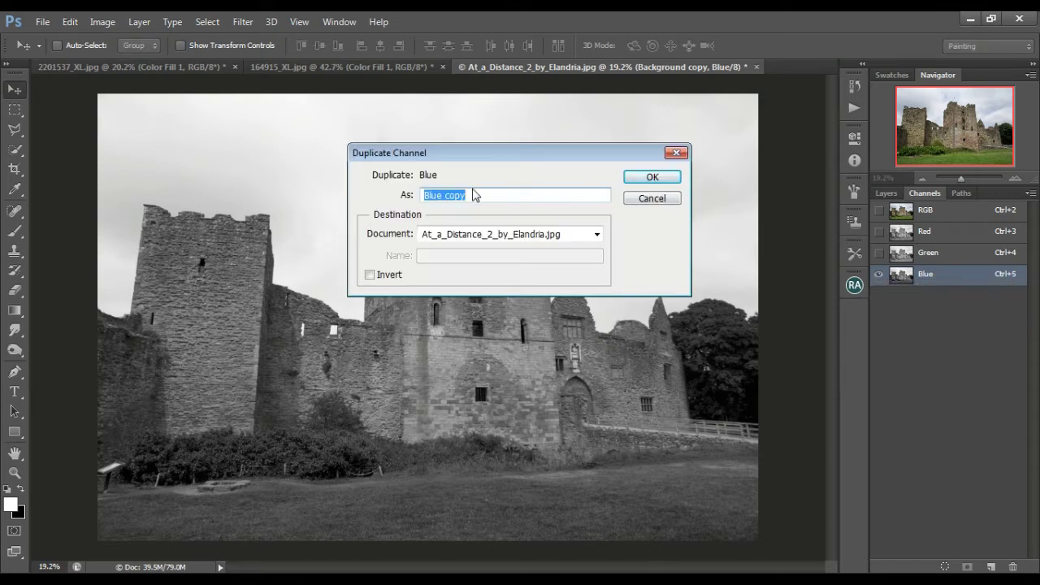
left_click(650, 176)
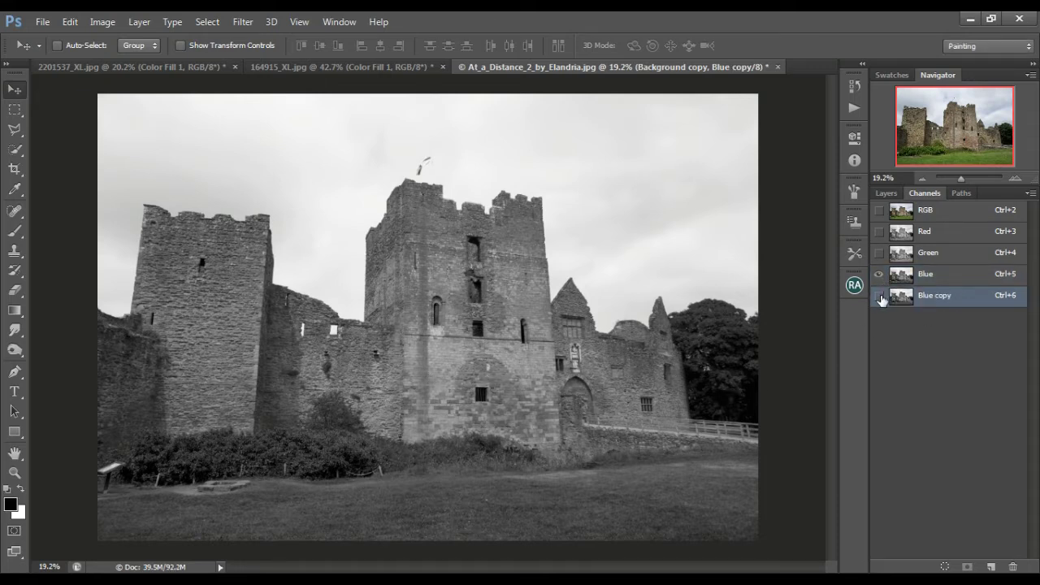
Display only the Blue copy channel and apply Levels with black input 173 and white input 175 to turn the castle into a silhouette.
left_click(879, 295)
left_click(880, 274)
left_click(93, 23)
mouse_move(126, 61)
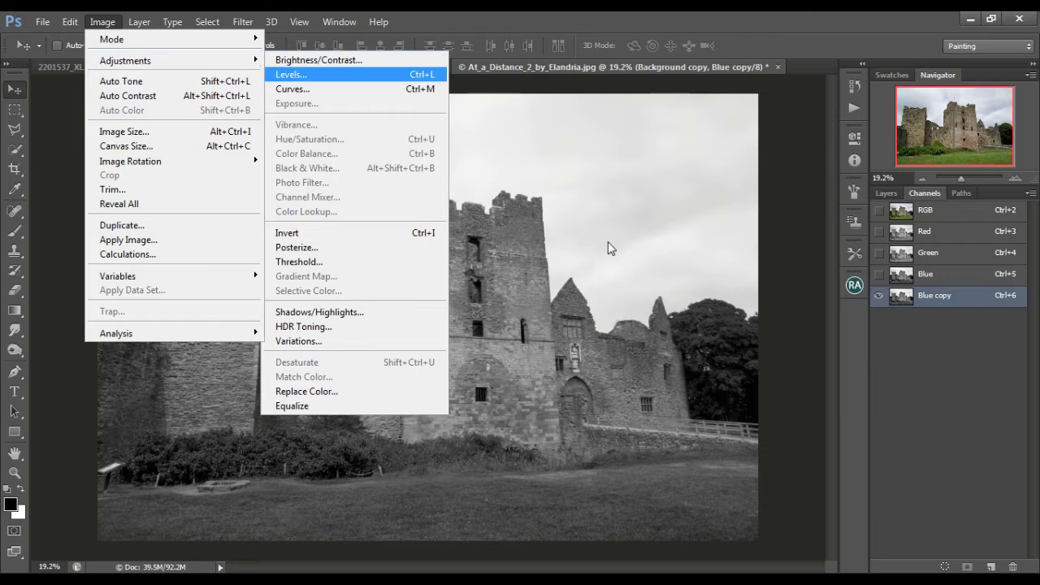
key("Return")
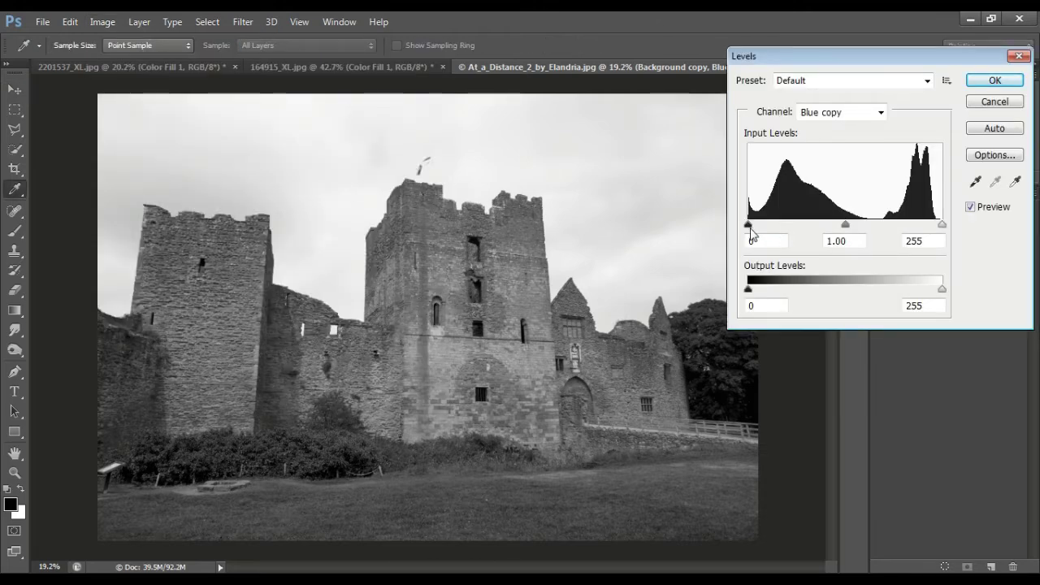
left_click_drag(751, 231, 881, 229)
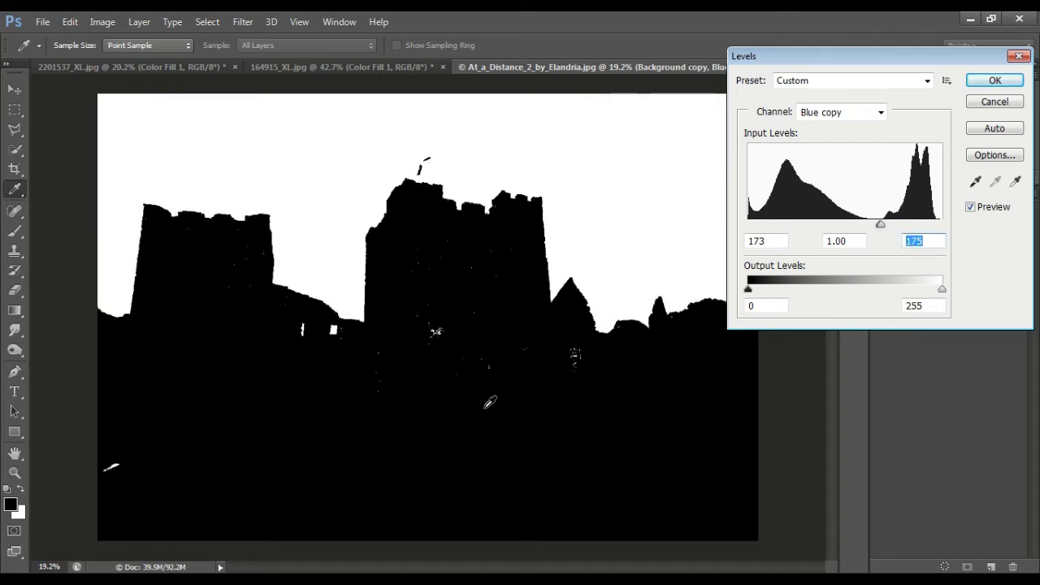
left_click(983, 84)
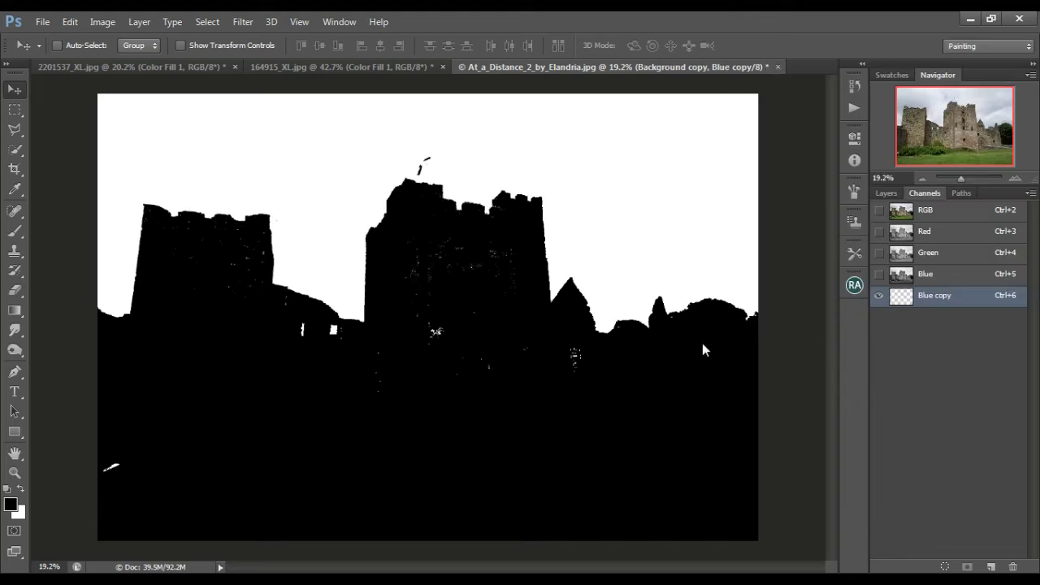
Paint over the white specks inside the castle silhouette on the Blue copy channel with a black brush.
left_click(15, 231)
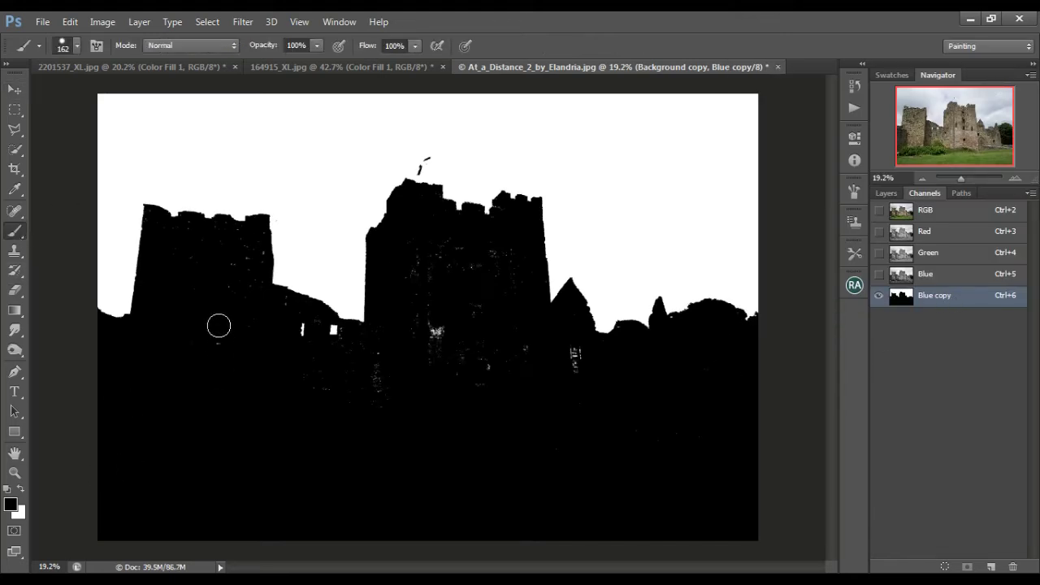
mouse_move(238, 236)
left_mouse_down()
mouse_move(233, 297)
mouse_move(247, 257)
mouse_move(261, 299)
mouse_move(275, 304)
mouse_move(230, 325)
mouse_move(230, 361)
left_mouse_up()
mouse_move(506, 397)
left_mouse_down()
mouse_move(508, 237)
mouse_move(528, 389)
mouse_move(503, 255)
mouse_move(420, 242)
mouse_move(422, 316)
mouse_move(404, 298)
mouse_move(434, 332)
mouse_move(428, 268)
mouse_move(494, 270)
mouse_move(461, 265)
mouse_move(476, 325)
mouse_move(471, 376)
mouse_move(499, 353)
mouse_move(479, 414)
mouse_move(482, 373)
mouse_move(356, 489)
mouse_move(571, 434)
mouse_move(705, 438)
mouse_move(692, 518)
mouse_move(662, 396)
mouse_move(567, 420)
mouse_move(581, 340)
mouse_move(574, 387)
mouse_move(576, 362)
mouse_move(580, 377)
mouse_move(373, 350)
mouse_move(380, 340)
mouse_move(362, 363)
left_mouse_up()
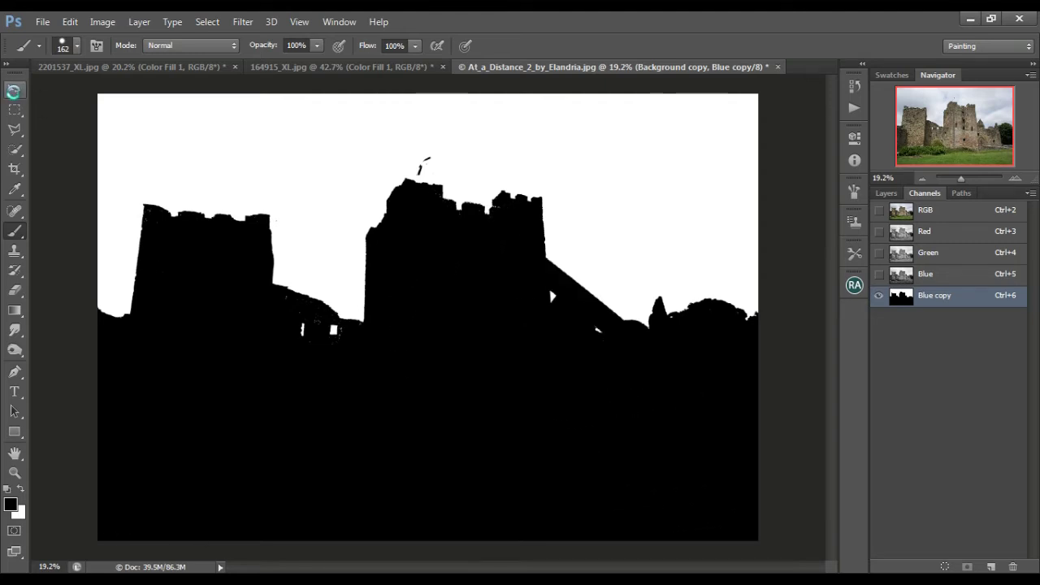
left_click(14, 91)
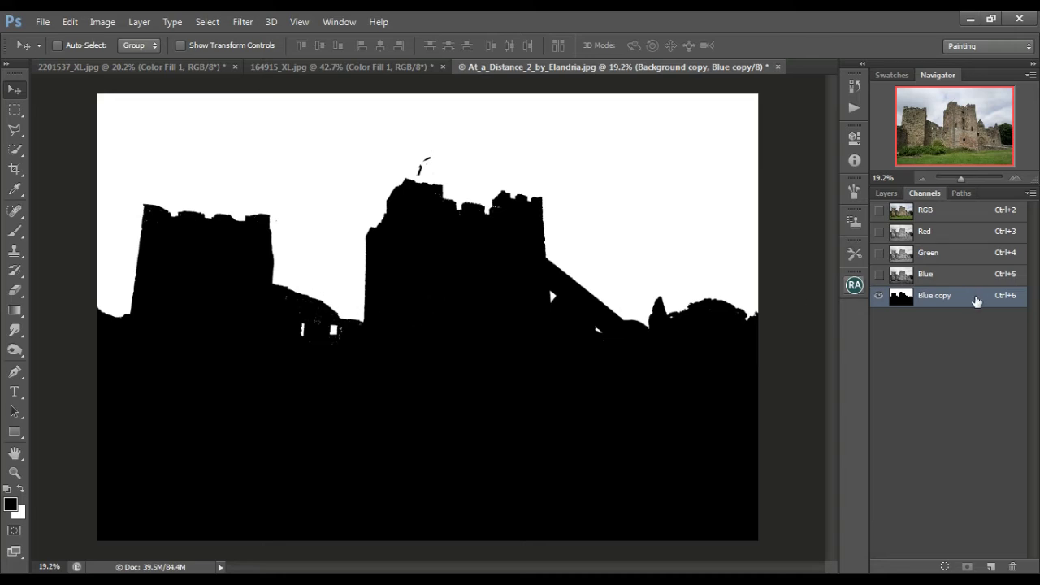
Load the Blue copy channel as a selection, return to the RGB composite and invert the selection to cover the castle and ground.
left_click(946, 567)
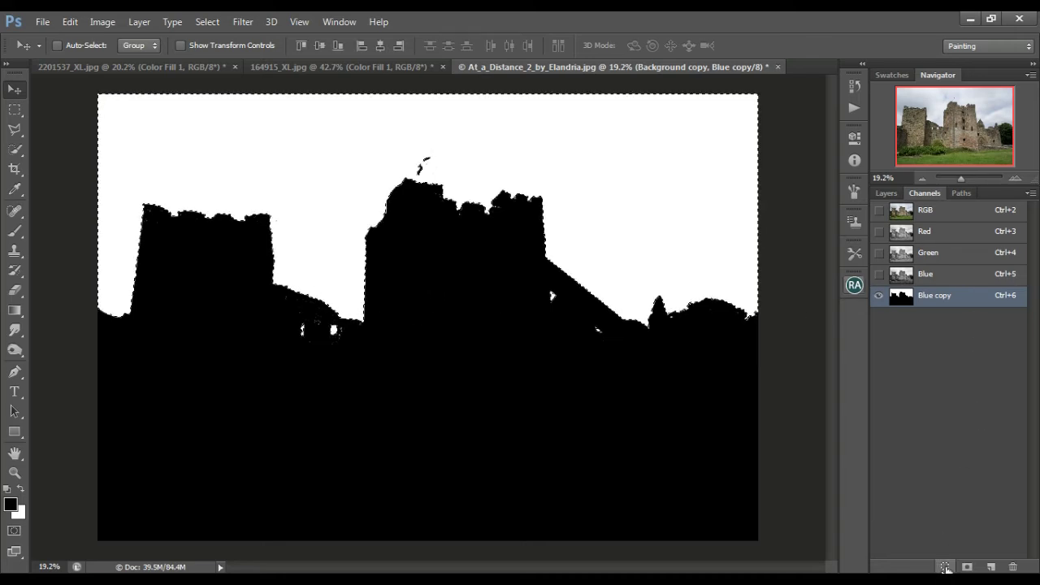
left_click(952, 213)
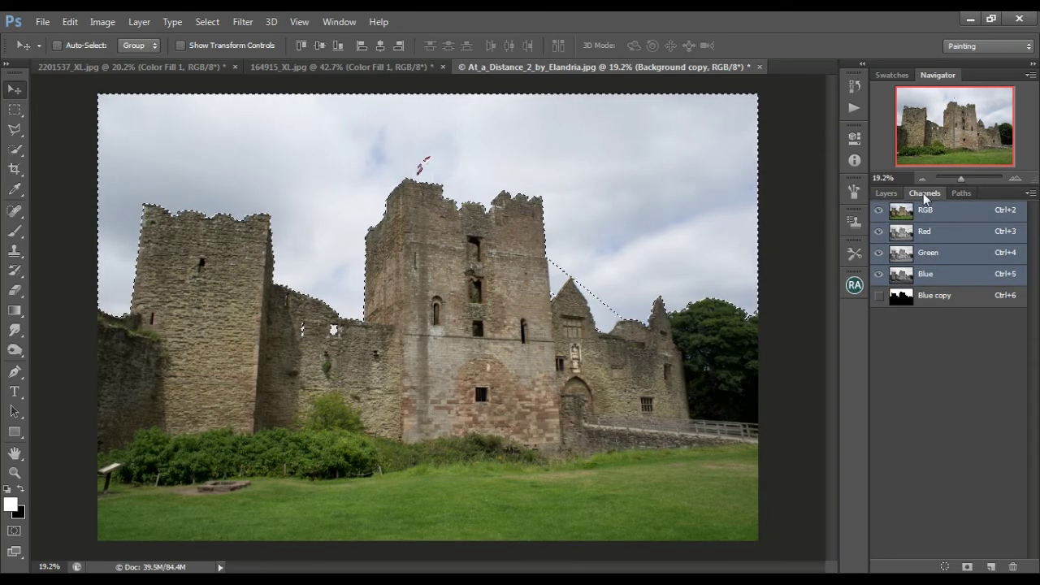
left_click(902, 296)
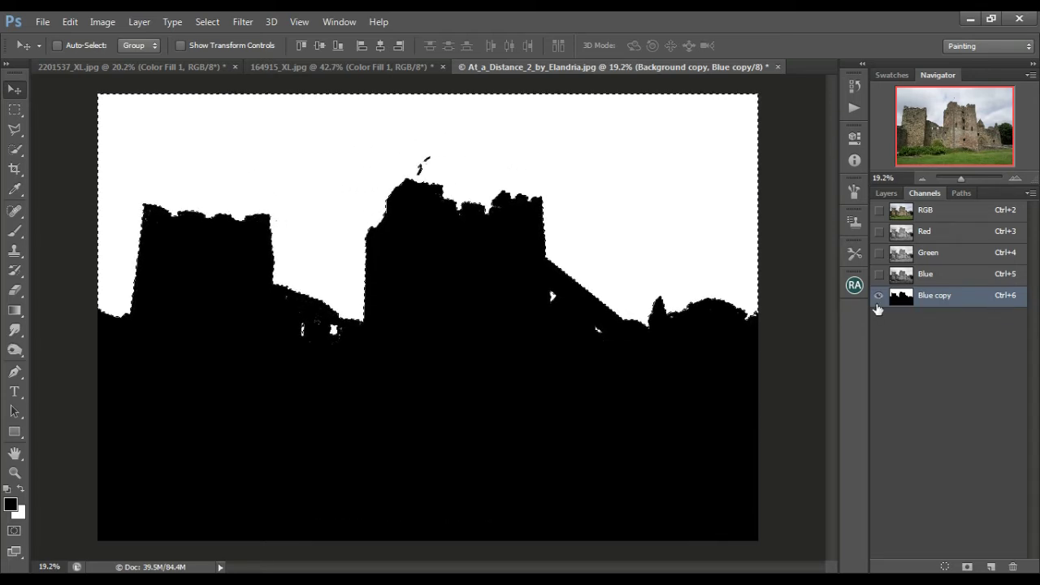
left_click(959, 213)
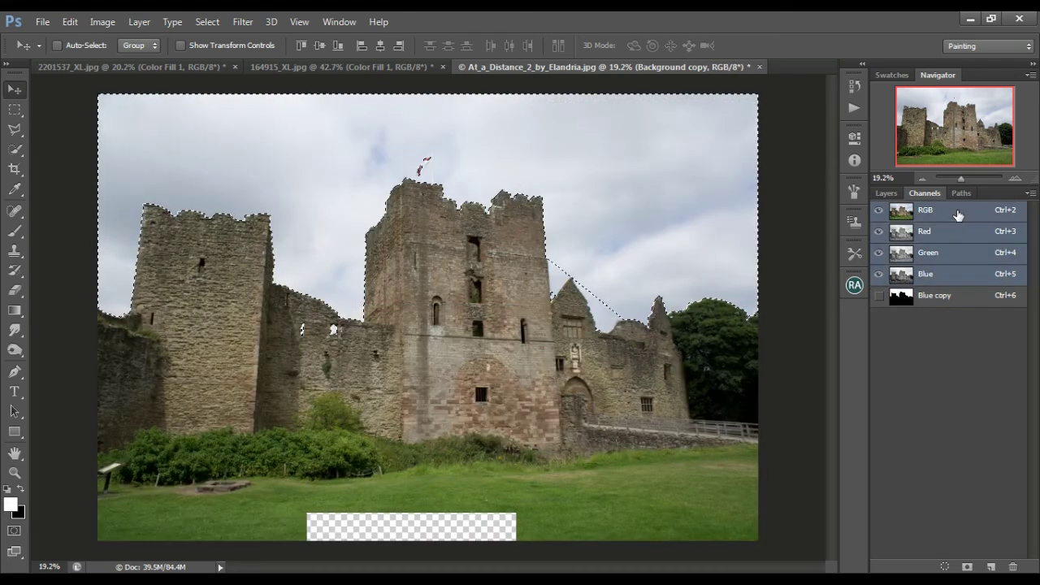
left_click(886, 193)
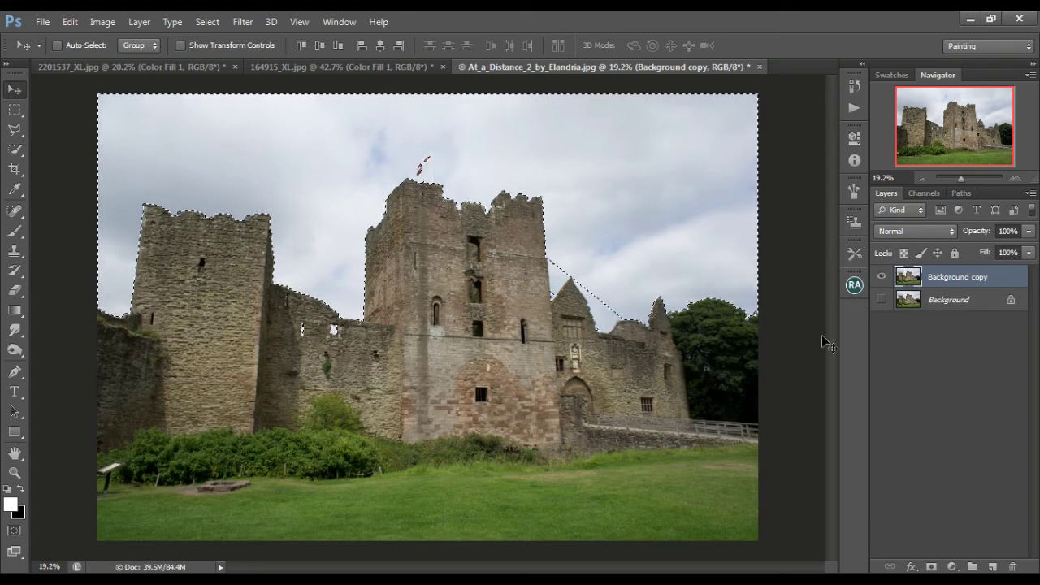
left_click(207, 22)
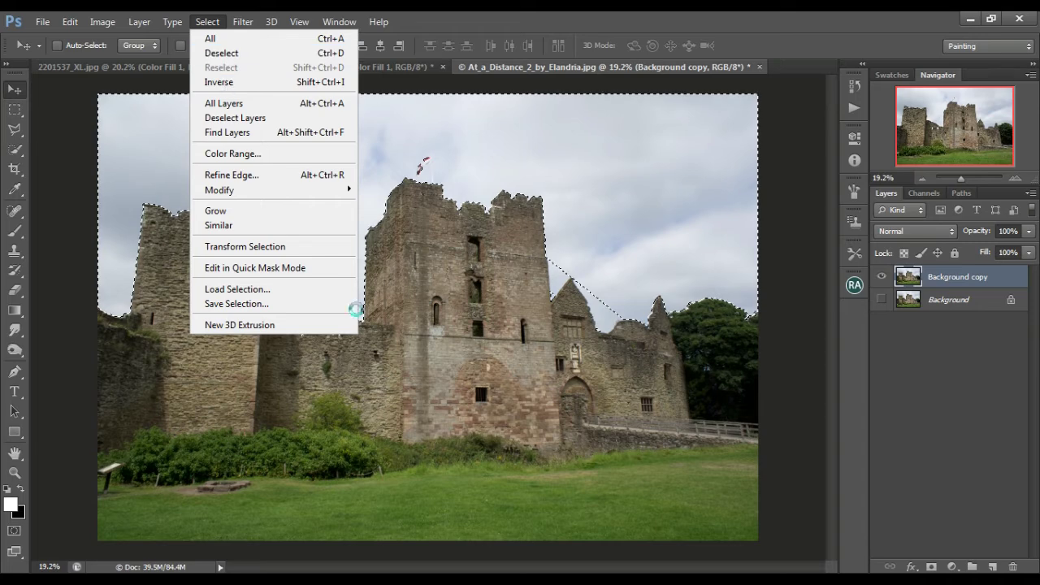
left_click(219, 82)
Subtract the sky wedge beside the pointed gable with a size 70 Quick Selection brush and mask the Background copy layer with the selection.
left_click(18, 153)
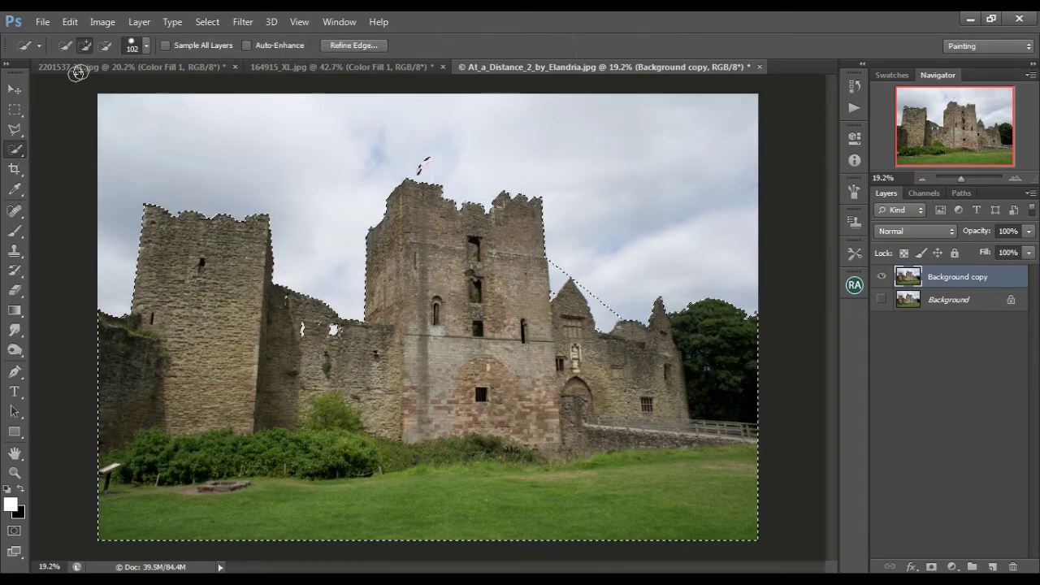
left_click(105, 47)
key("bracketleft")
key("bracketleft")
key("bracketleft")
key("bracketleft")
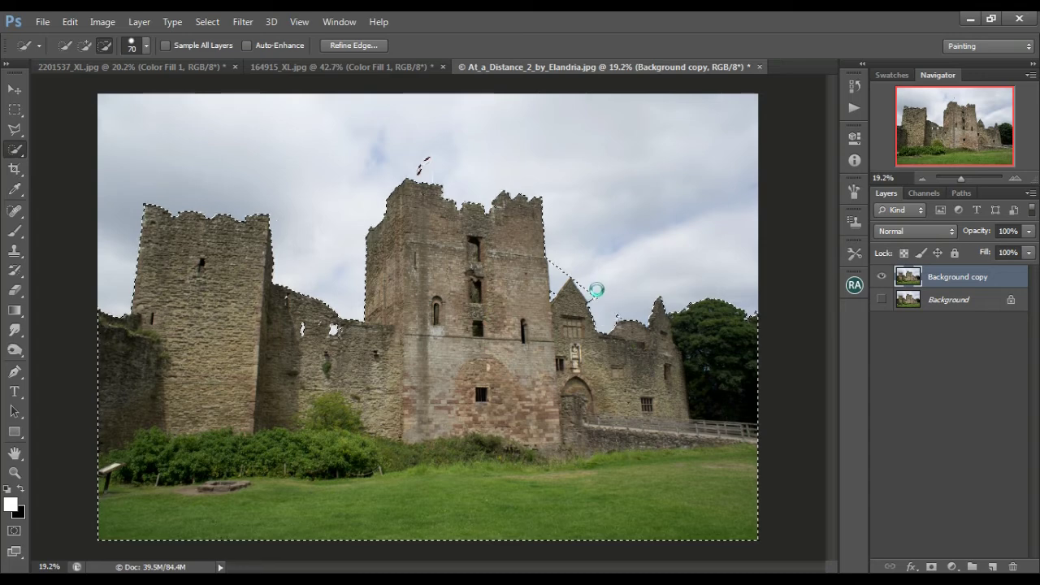
left_click_drag(596, 290, 571, 269)
left_click(132, 155)
key("v")
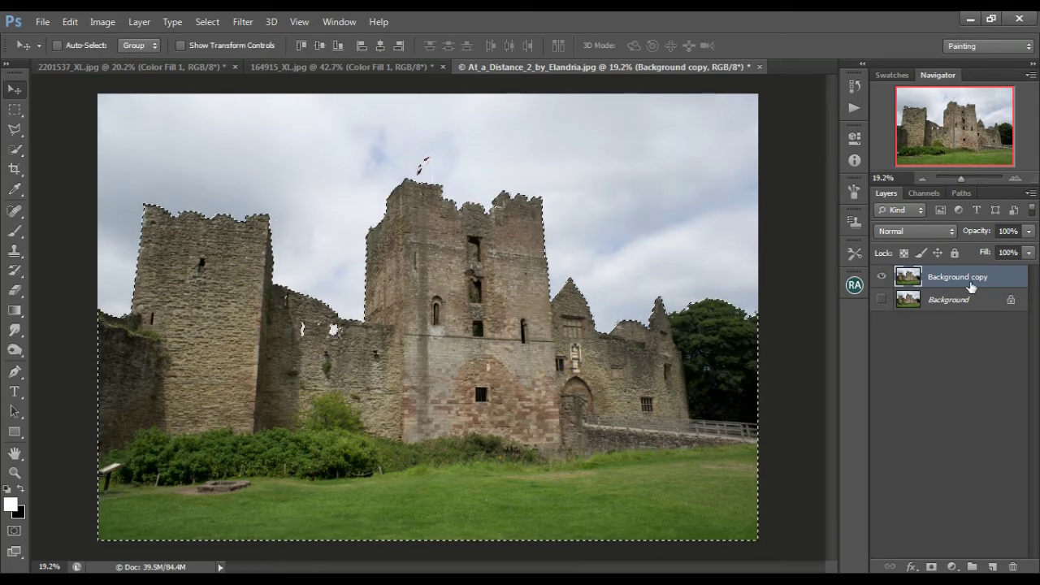
left_click(932, 566)
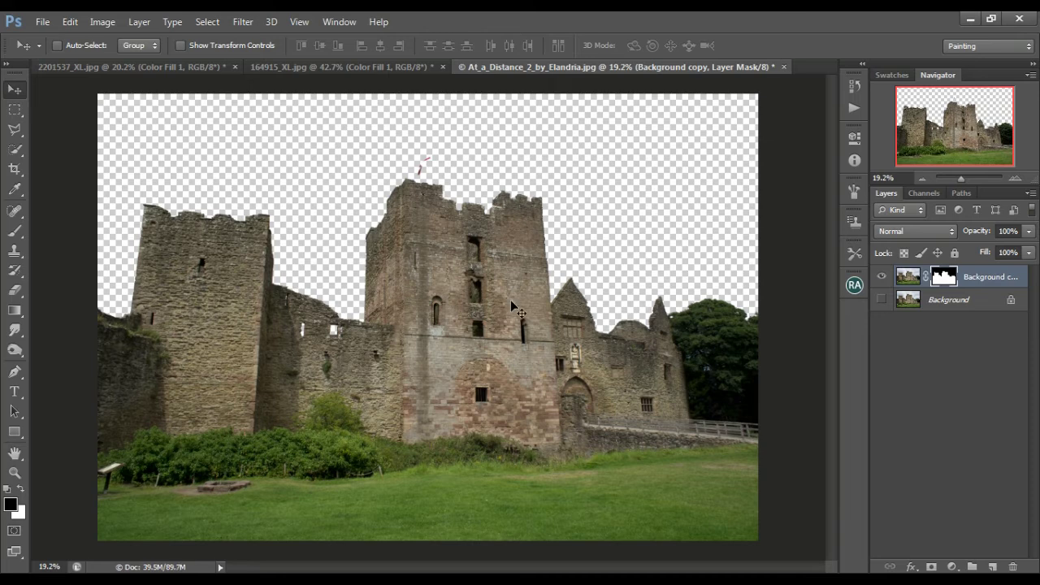
Add a pale light blue solid color fill layer directly above the castle photo's Background layer.
left_click(940, 312)
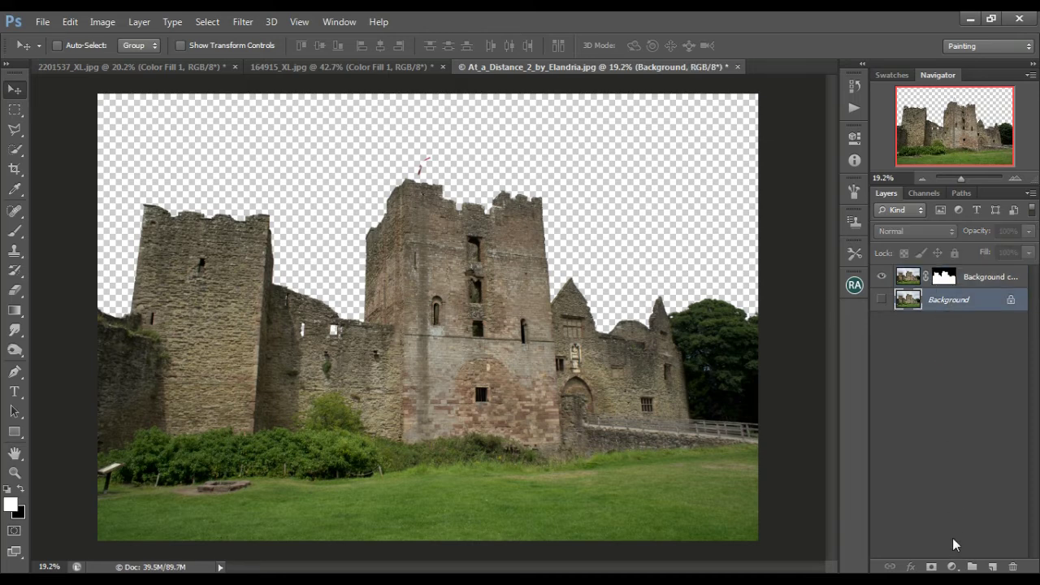
left_click(952, 566)
left_click(933, 232)
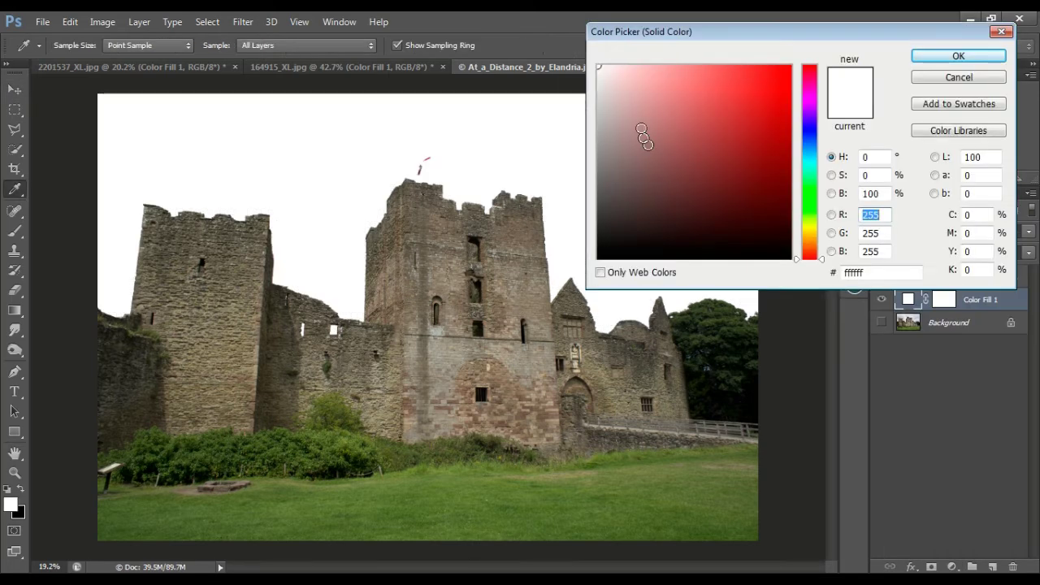
left_click_drag(621, 133, 616, 123)
left_click_drag(825, 260, 822, 151)
mouse_move(626, 97)
left_mouse_down()
mouse_move(643, 121)
mouse_move(629, 93)
left_mouse_up()
left_click(637, 79)
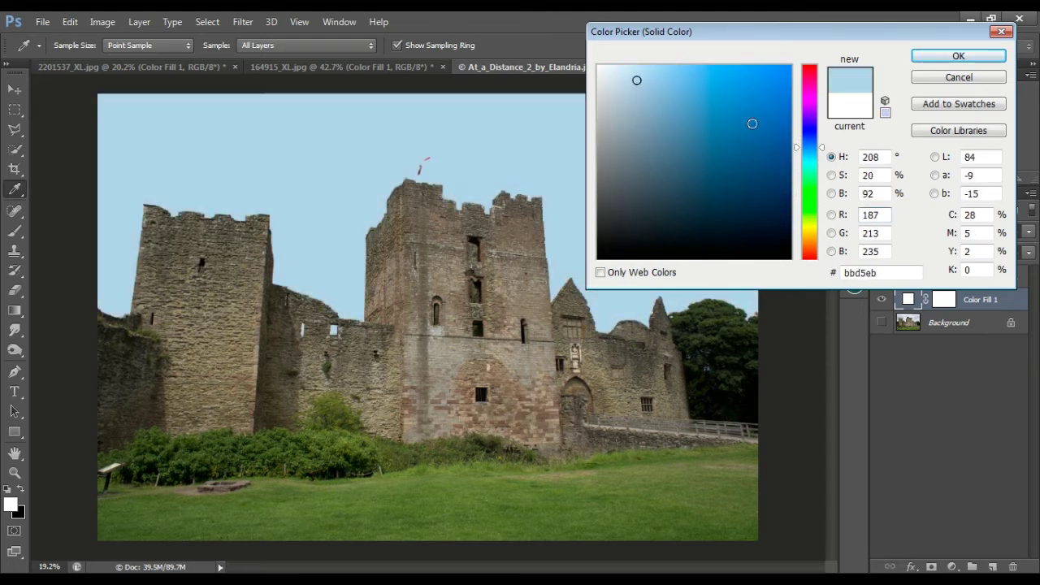
mouse_move(831, 158)
left_mouse_down()
mouse_move(827, 75)
mouse_move(819, 270)
mouse_move(824, 155)
left_mouse_up()
left_click(931, 61)
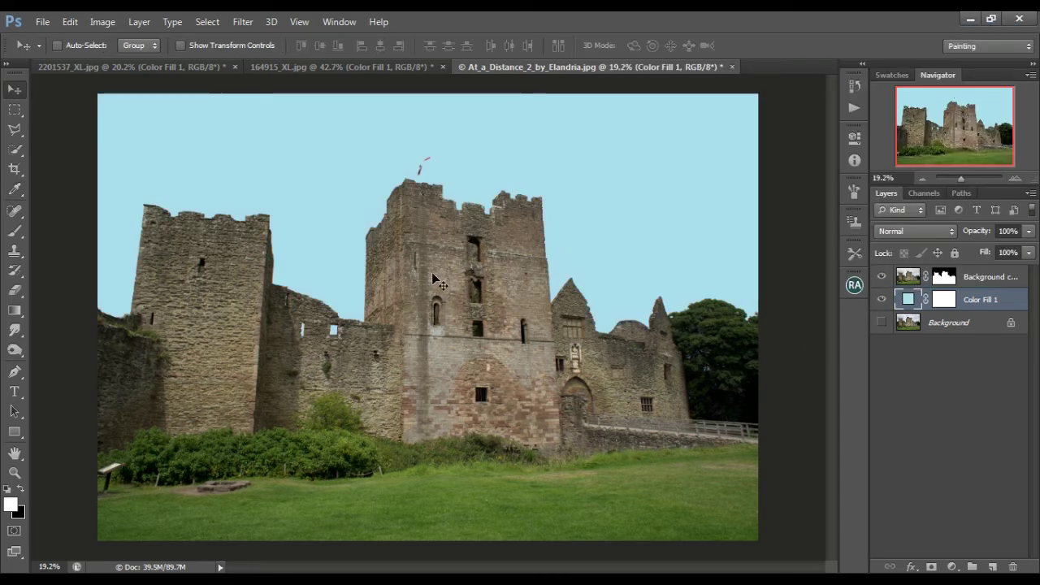
Show the castle photo's Background layer again and toggle the color fill layer to compare the original and replacement skies.
left_click(882, 300)
left_click(882, 300)
left_click(883, 300)
left_click(882, 300)
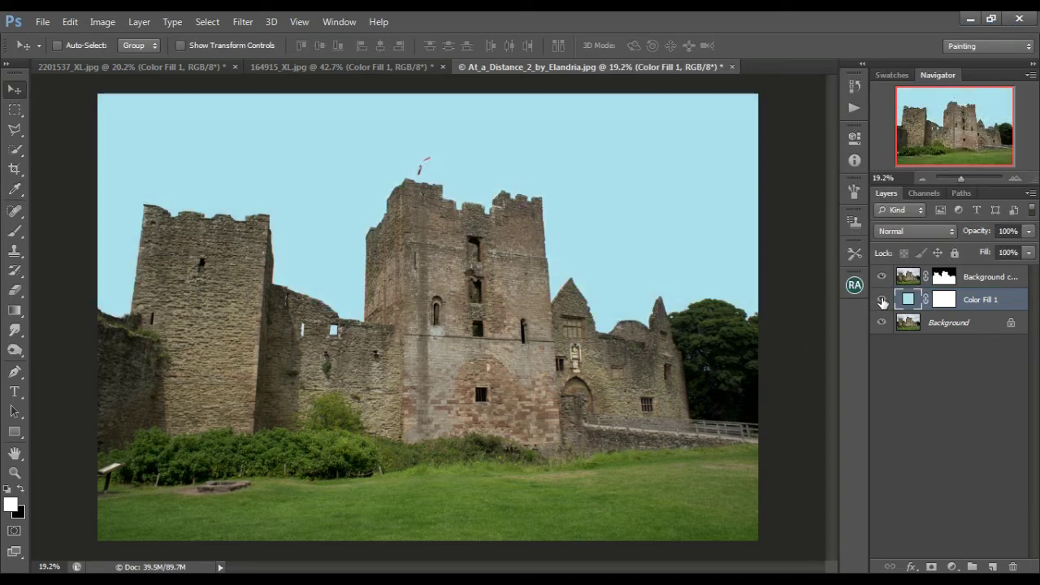
left_click(882, 300)
left_click(882, 300)
left_click(882, 300)
left_click(882, 300)
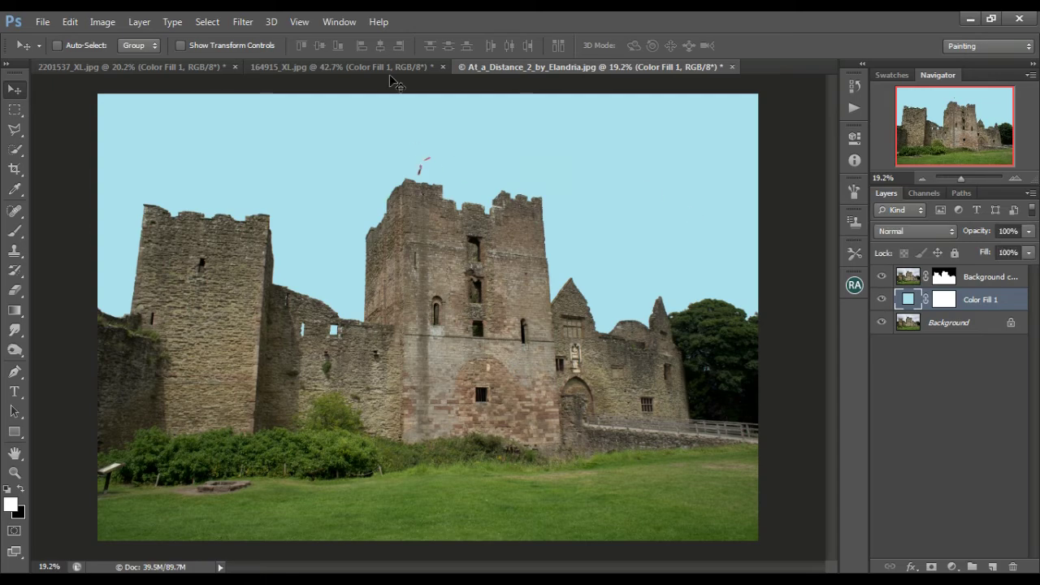
Toggle the color fill layers in the tree photo and the cliff photo to compare their original and replacement skies.
left_click(387, 64)
left_click(883, 298)
left_click(882, 298)
left_click(883, 298)
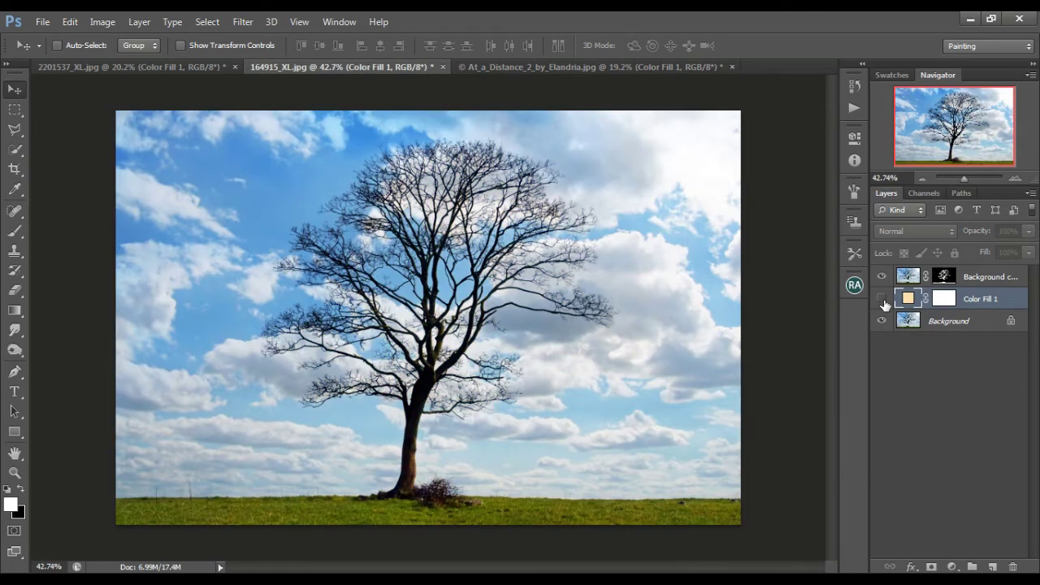
left_click(882, 298)
left_click(186, 66)
left_click(882, 300)
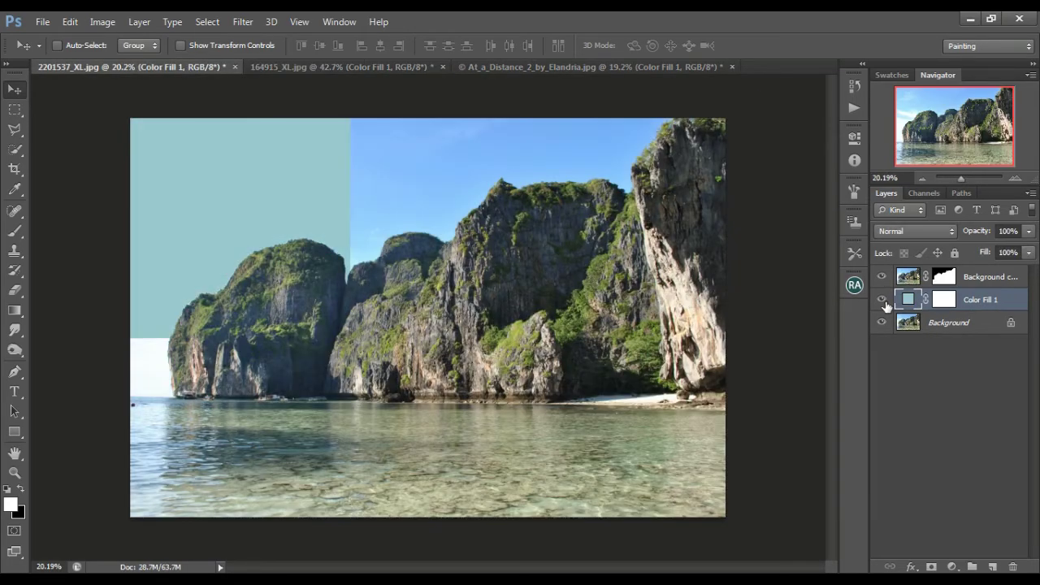
left_click(883, 300)
Change the cliff photo's color fill layer to light grey babebf.
double_click(907, 299)
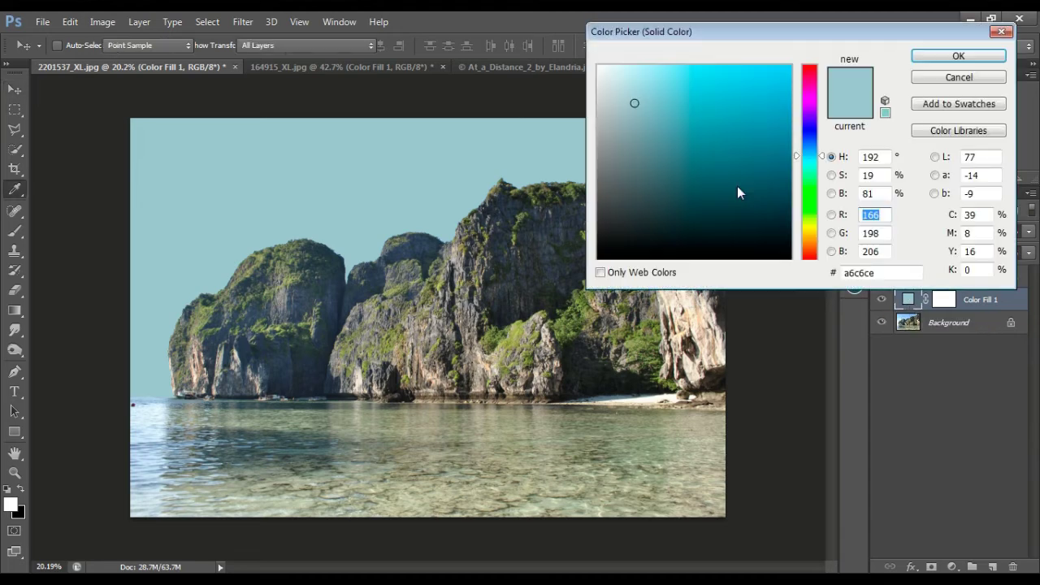
left_click(599, 124)
left_click(599, 158)
left_click(604, 116)
left_click(602, 111)
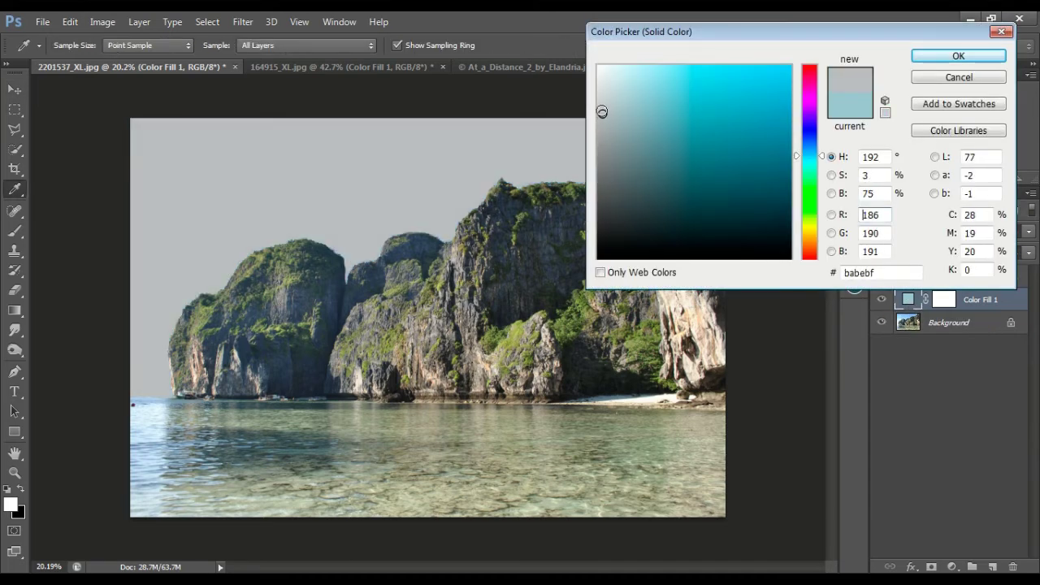
left_click(958, 57)
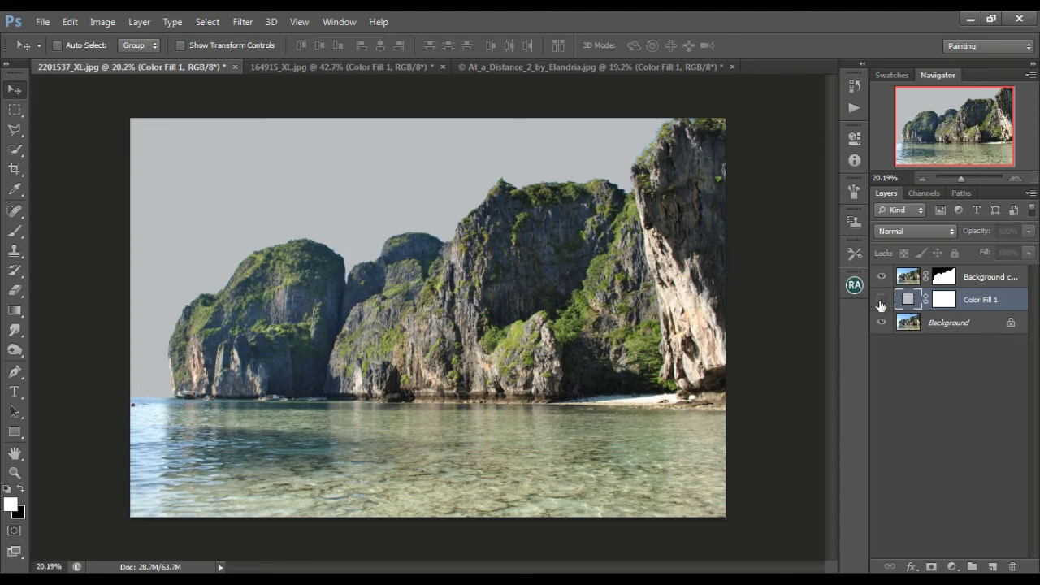
Toggle the cliff photo's grey fill to compare its skies, and look over the castle and tree photos.
left_click(881, 299)
left_click(881, 301)
left_click(881, 300)
left_click(881, 301)
left_click(881, 301)
left_click(881, 301)
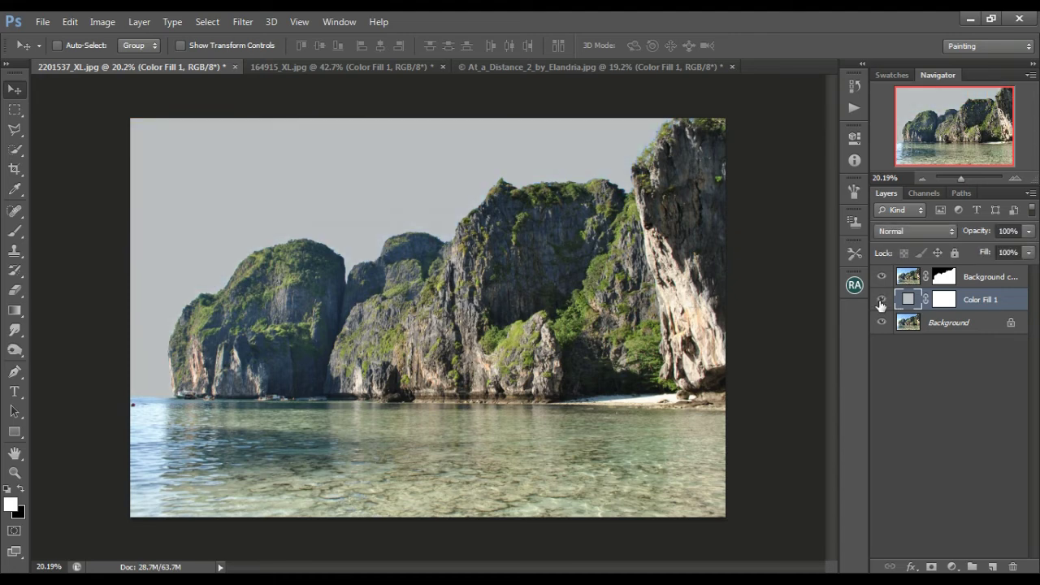
left_click(627, 65)
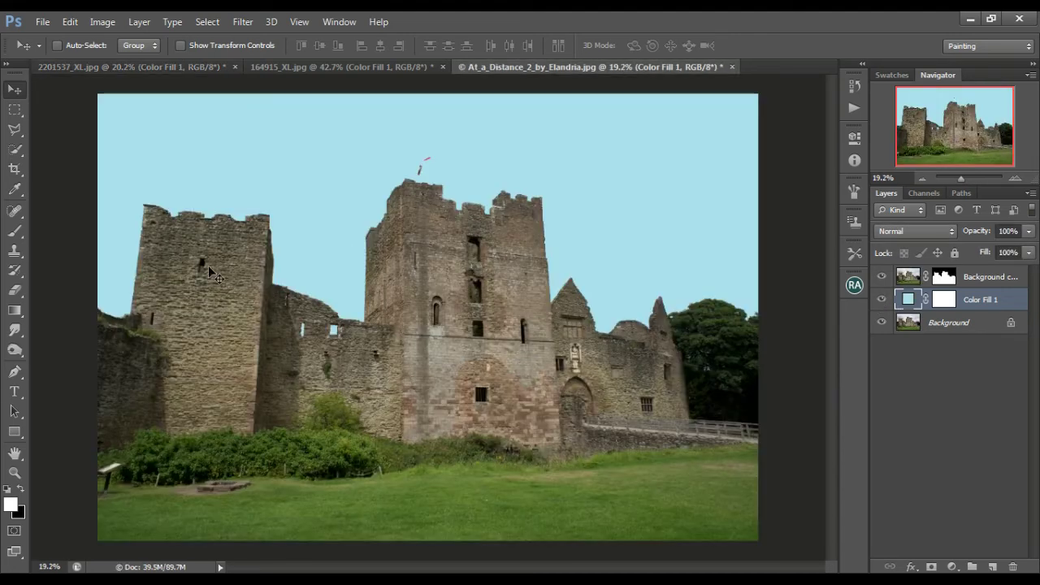
left_click(338, 66)
Apply the layer mask permanently to the Background copy layer in the cliff photo.
left_click(197, 68)
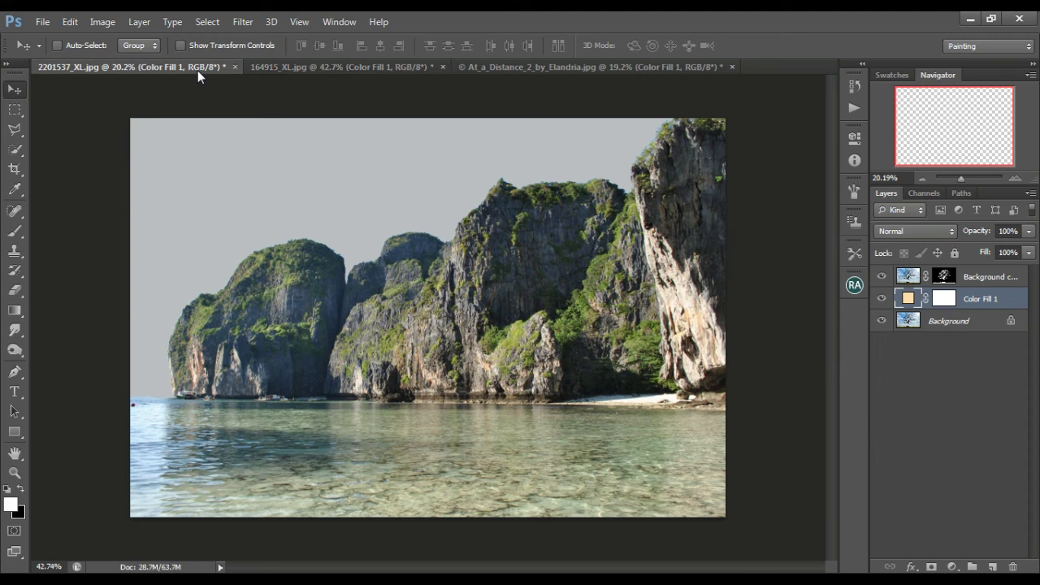
left_click(949, 280)
right_click(949, 281)
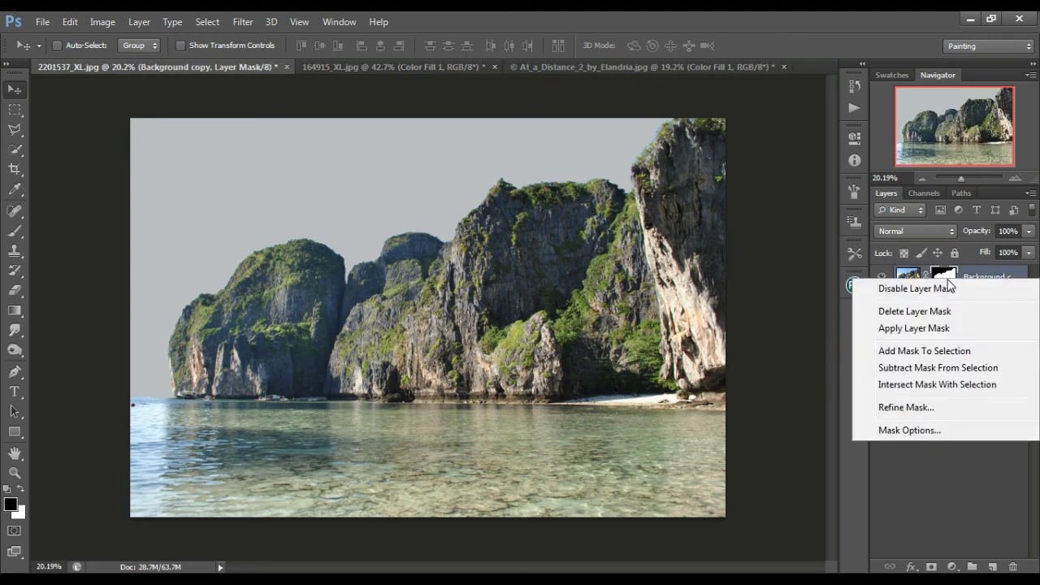
left_click(913, 329)
Delete the cliff photo's color fill layer and hide its Background layer.
left_click(958, 300)
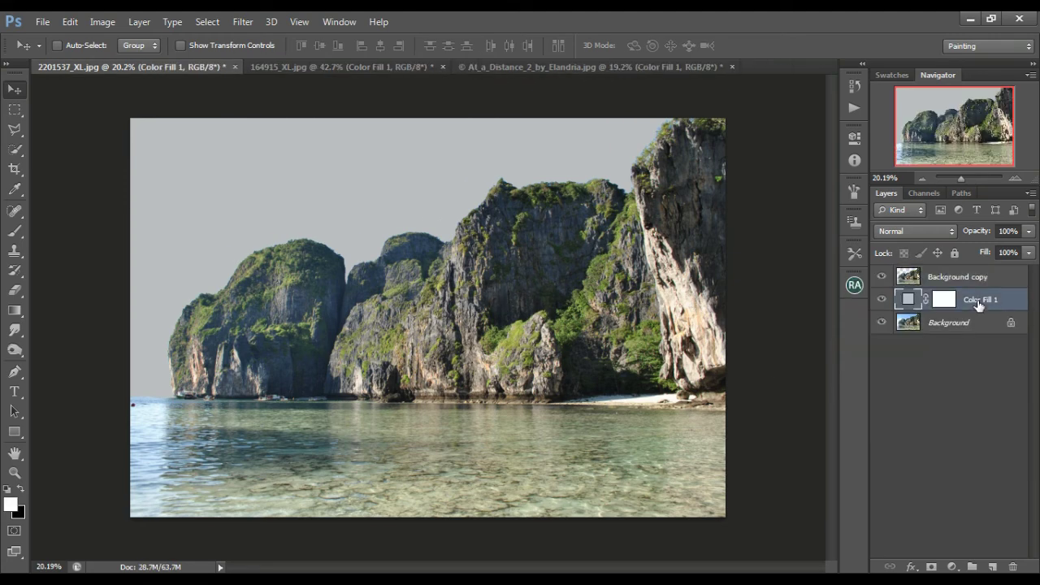
right_click(978, 302)
left_click(703, 156)
left_click(879, 299)
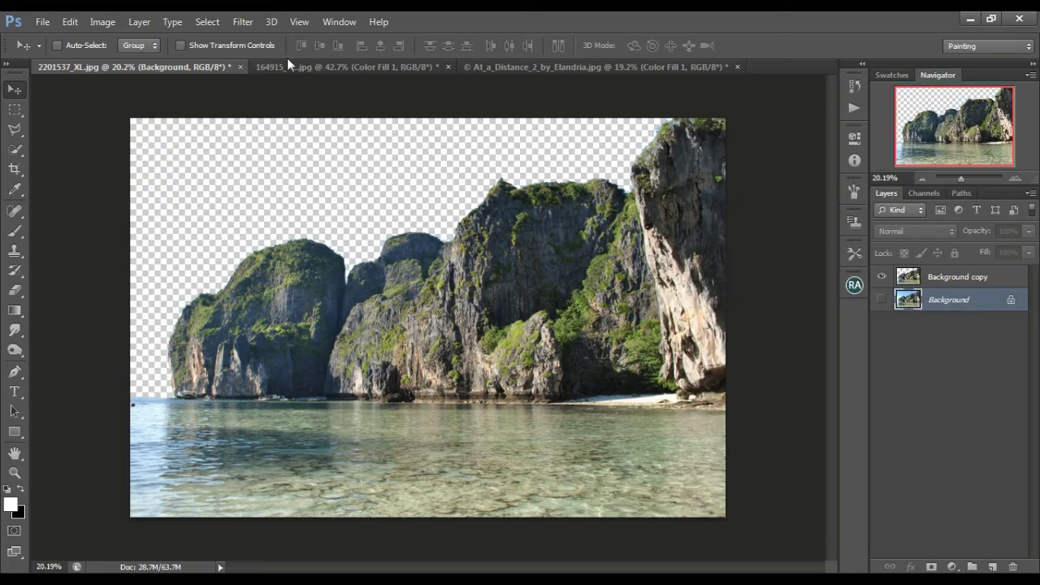
Apply the layer mask permanently to the Background copy layer in the tree photo.
left_click(288, 65)
left_click(943, 277)
right_click(943, 277)
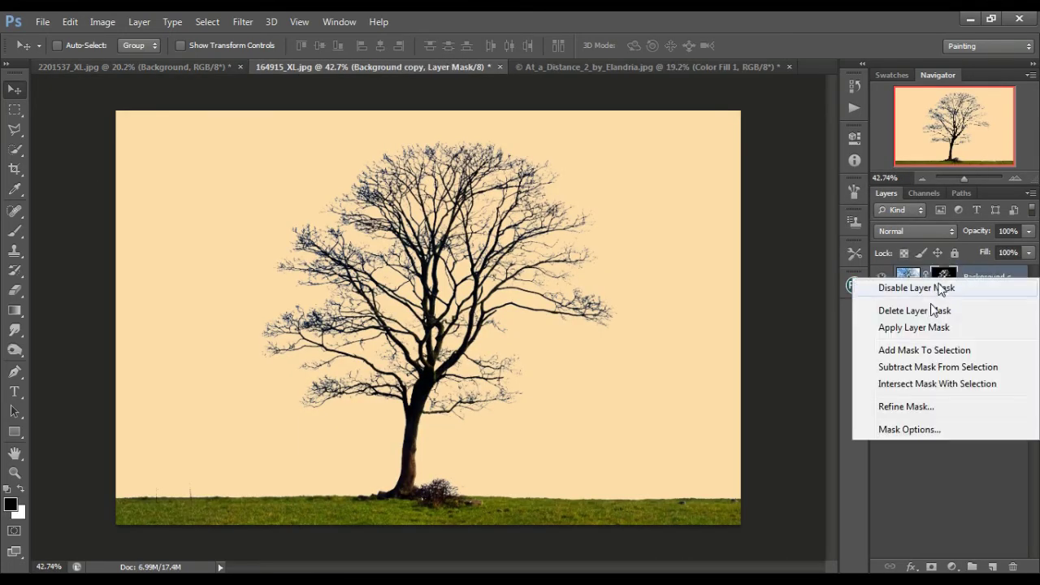
left_click(905, 329)
Delete the tree photo's color fill layer and hide its Background layer.
left_click(991, 301)
right_click(991, 301)
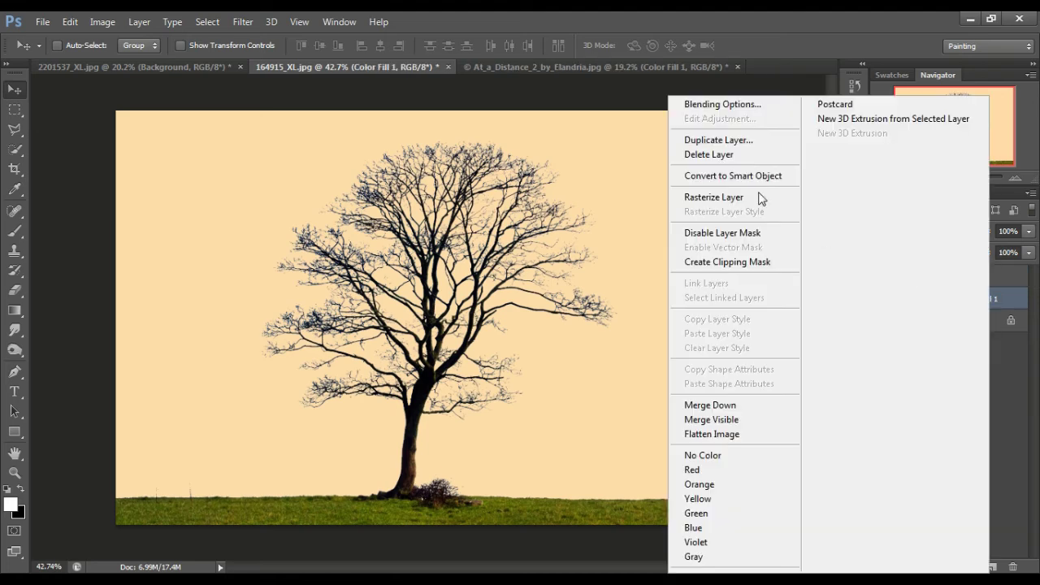
left_click(702, 154)
left_click(880, 300)
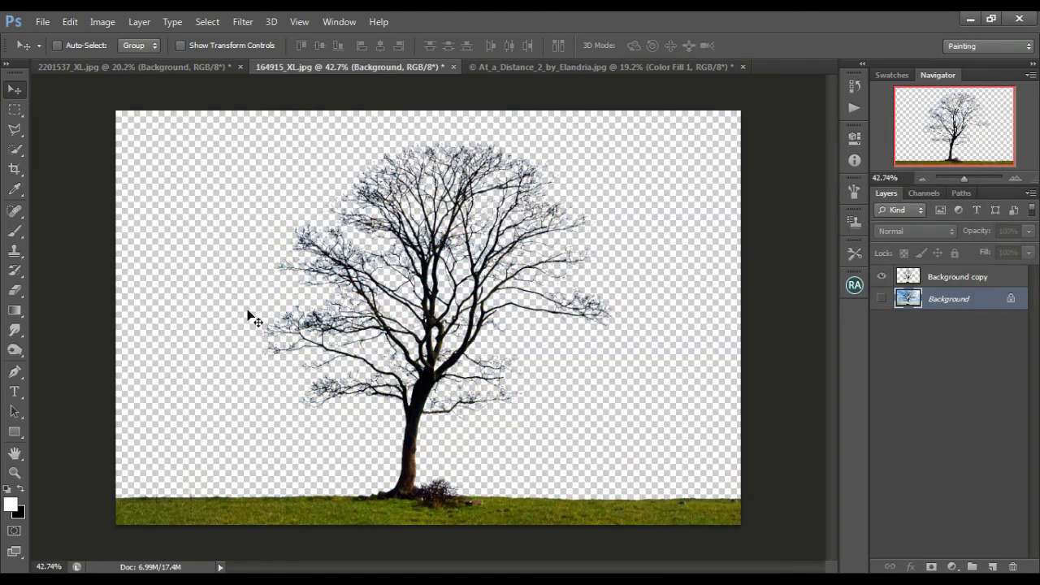
Apply the layer mask permanently to the Background copy layer in the castle photo.
left_click(540, 67)
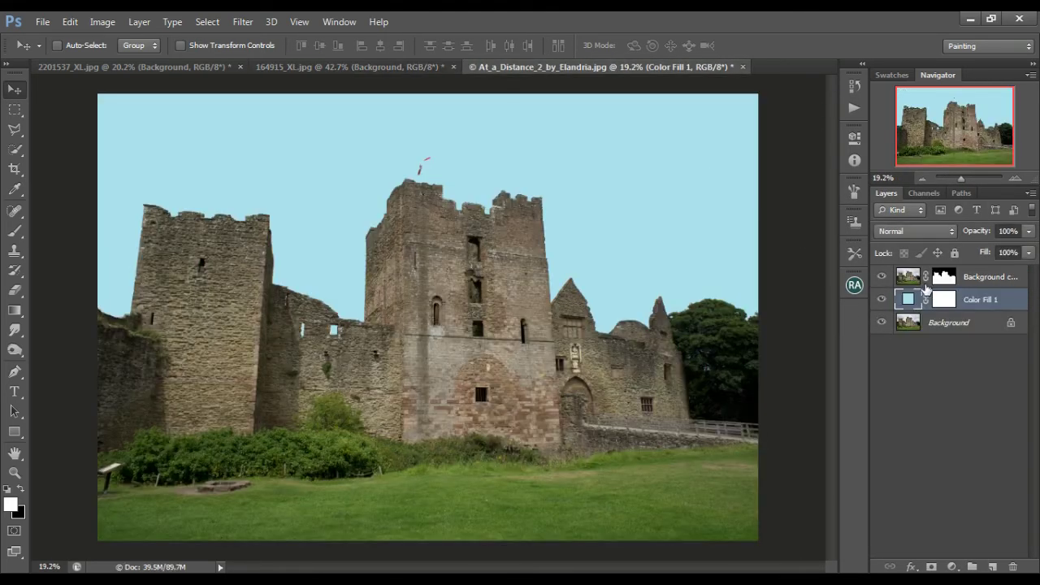
left_click(947, 277)
right_click(949, 278)
left_click(898, 327)
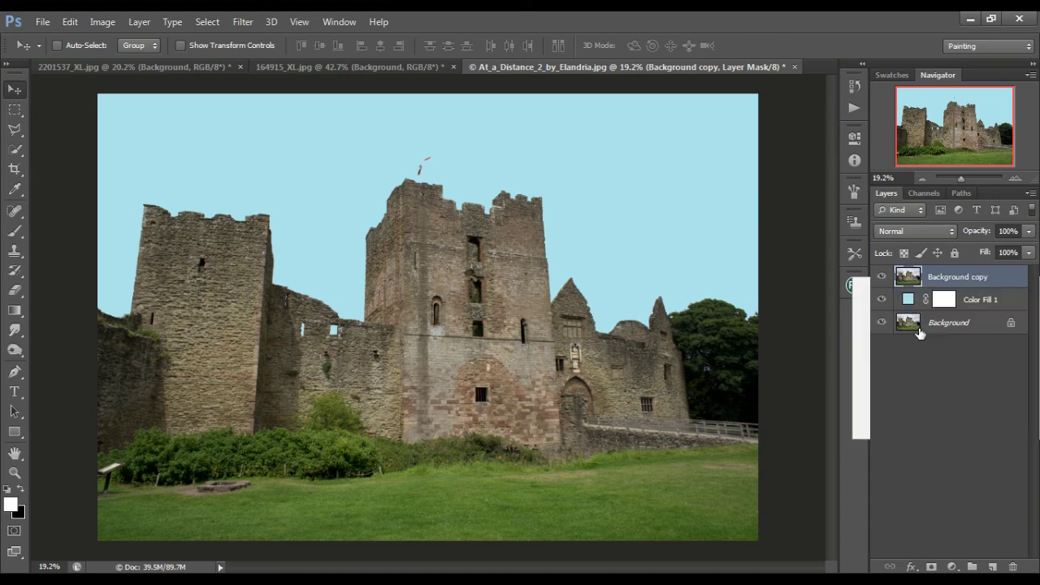
Delete the castle photo's color fill layer and hide its Background layer.
right_click(982, 301)
left_click(698, 154)
left_click(881, 300)
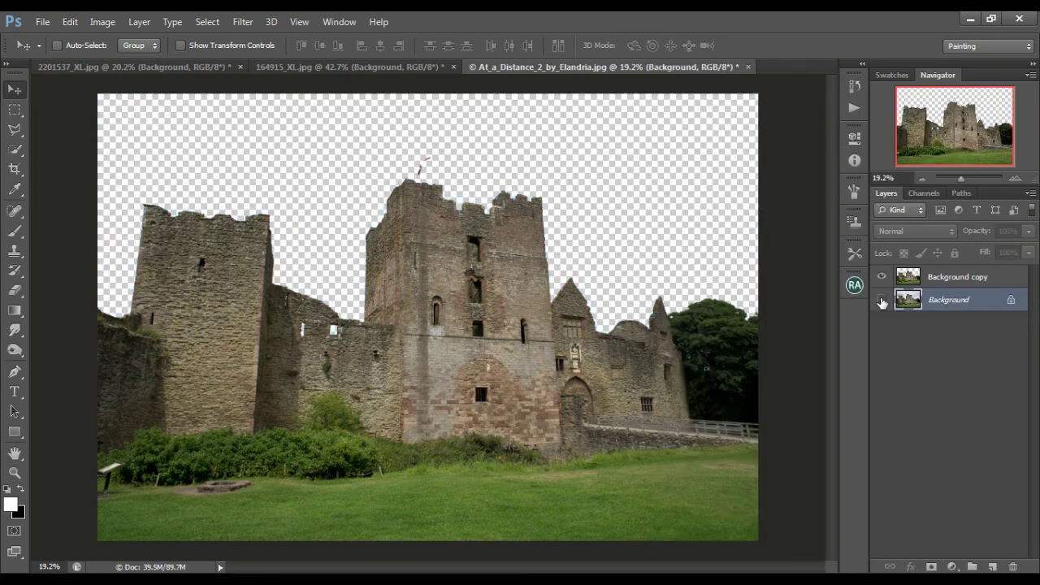